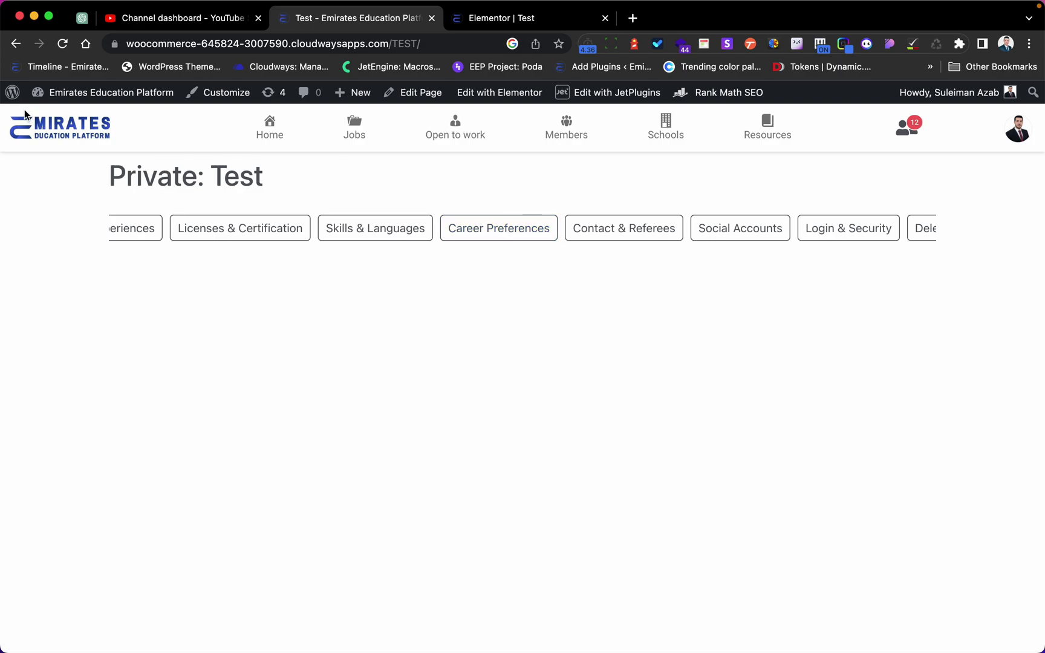
- Open the WordPress admin dashboard in a new browser tab from the admin-bar logo
right_click(12, 94)
left_click(438, 58)
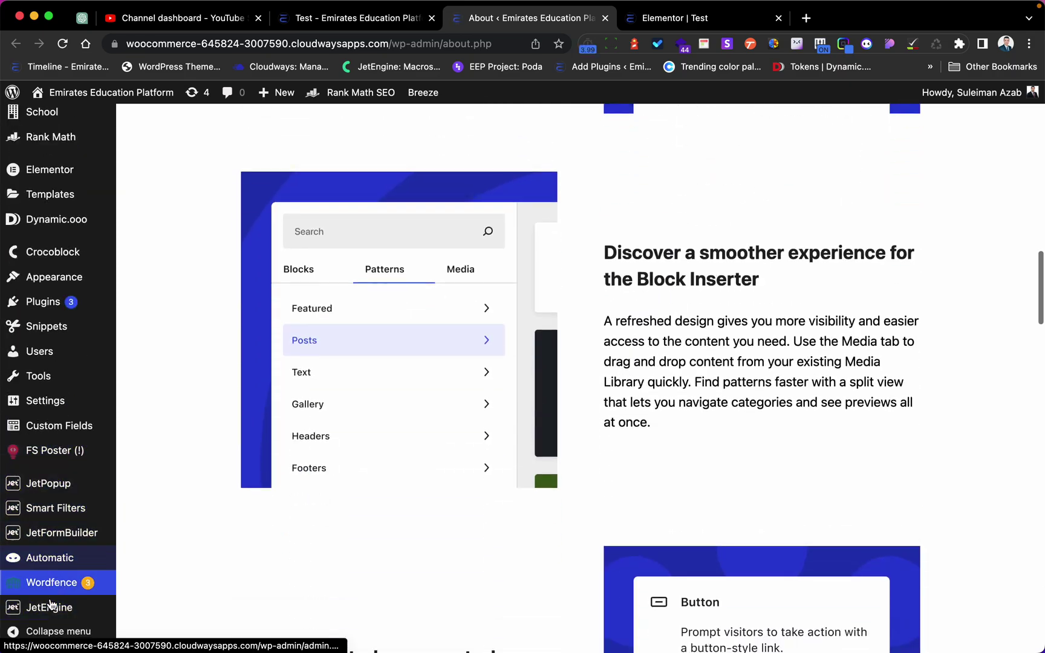
- Close the About tab, scroll the Test page's profile tabs sideways, and return to the Elementor editor
mouse_move(51, 606)
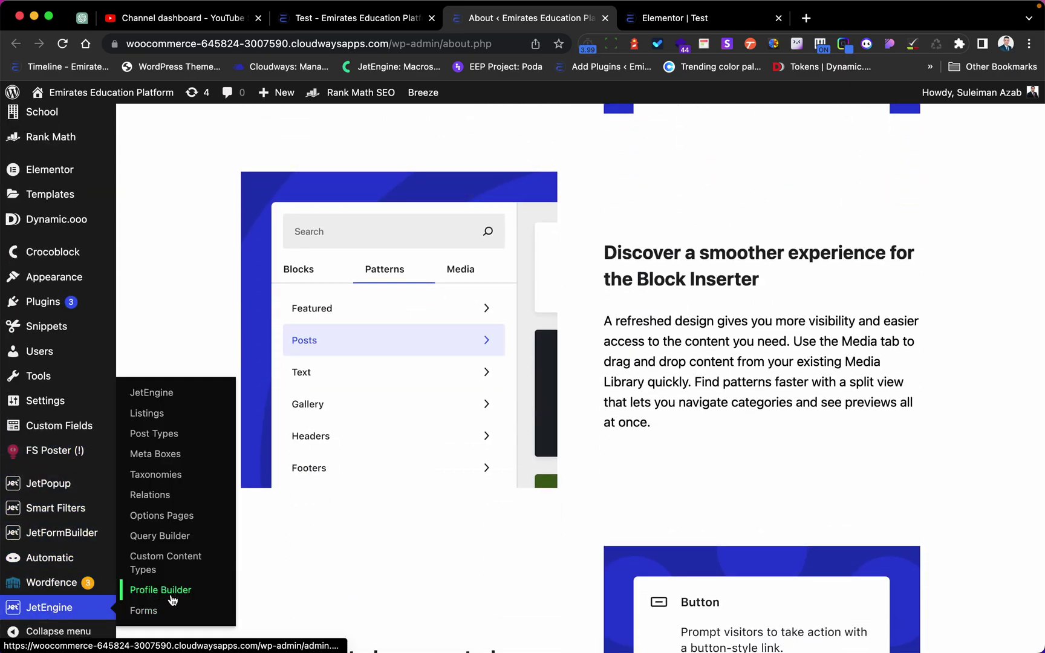
left_click(604, 18)
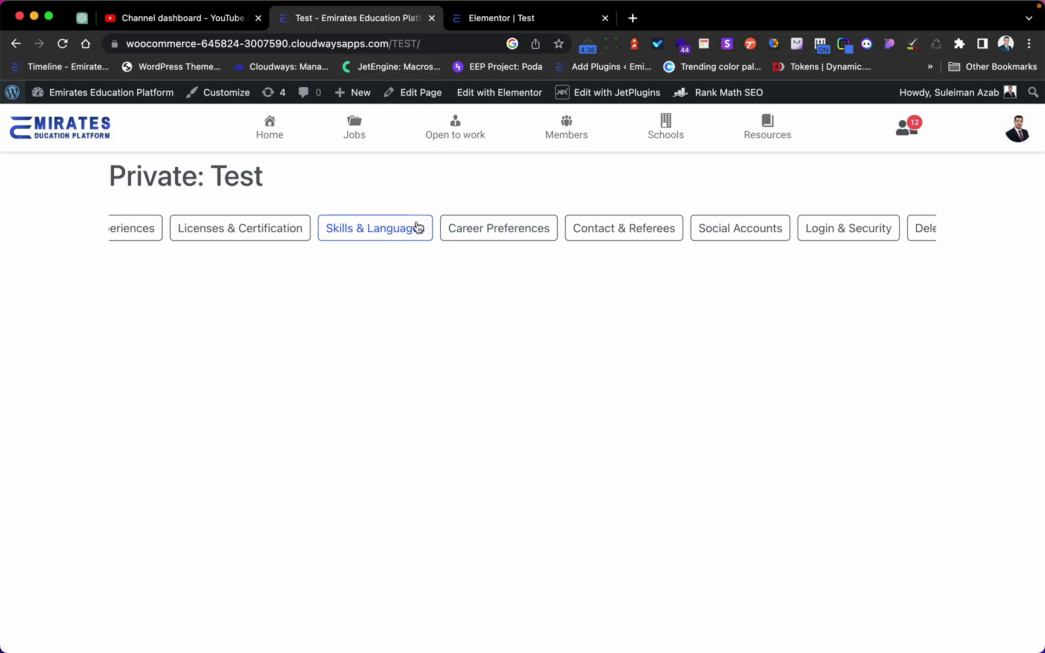
scroll(413, 227, "right", 1)
scroll(494, 230, "right", 3)
scroll(494, 232, "right", 5)
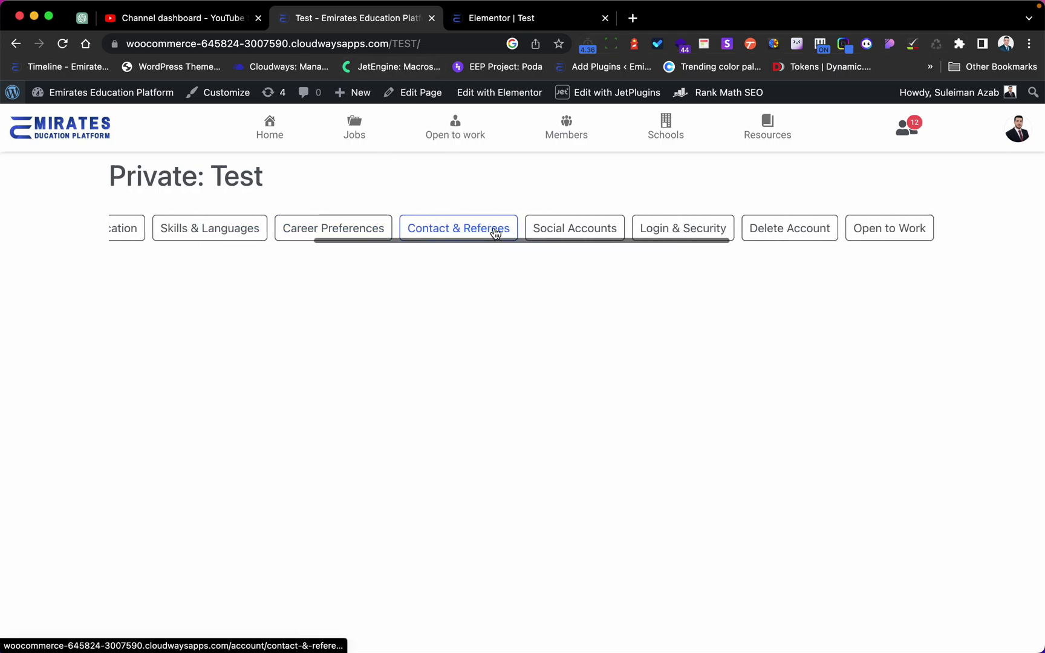
scroll(494, 231, "right", 3)
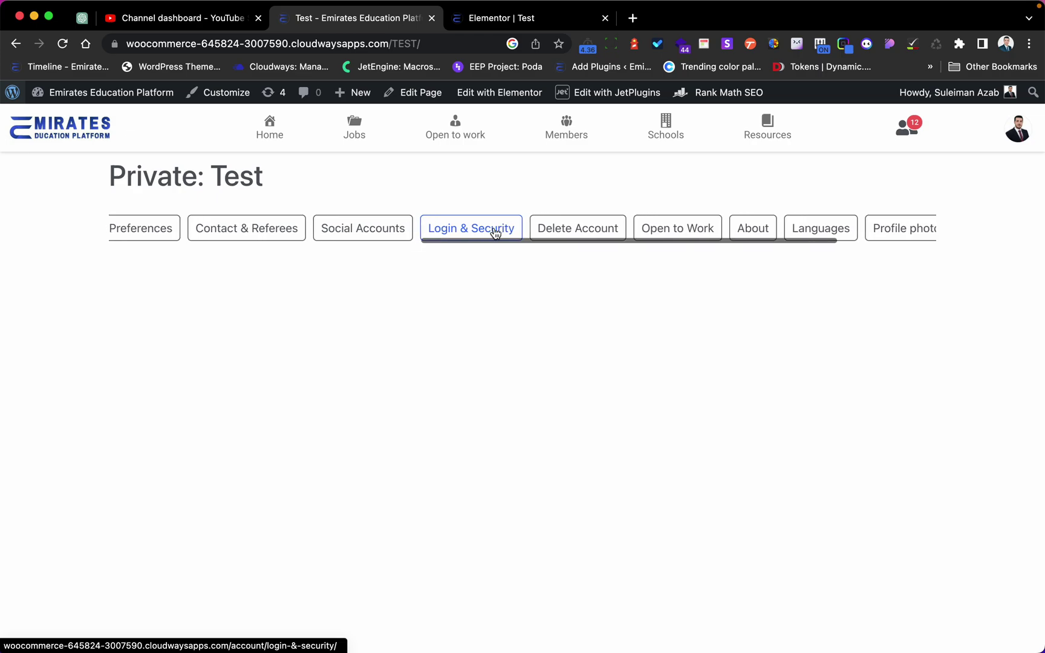
left_click(501, 17)
- Search widgets for 'menu' and drop a horizontal Profile Menu widget onto the Test page canvas
left_click(157, 155)
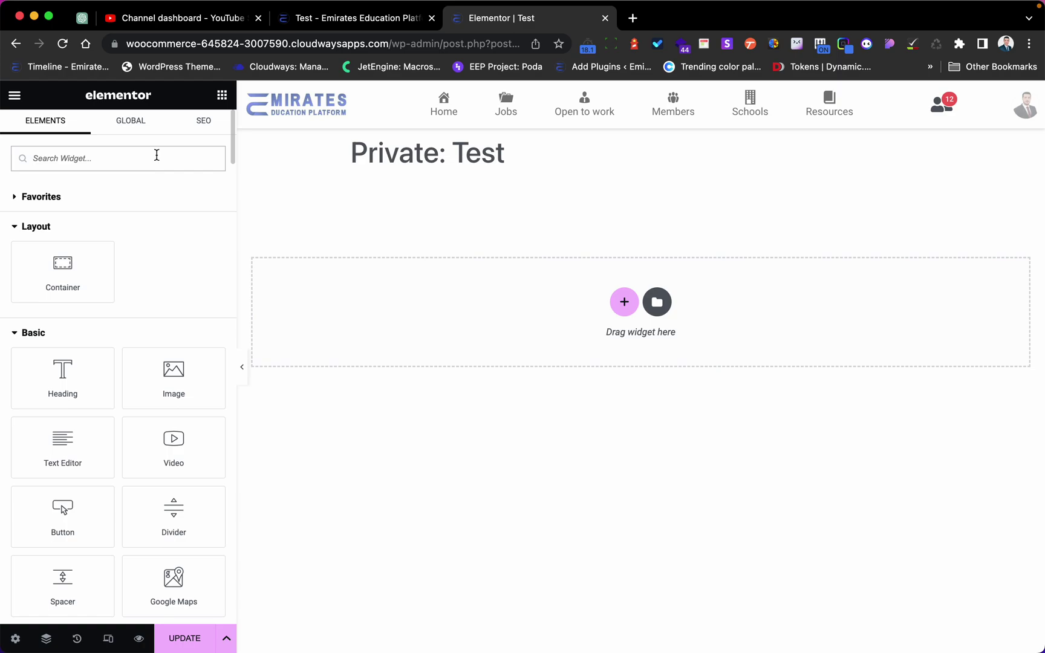
type("men")
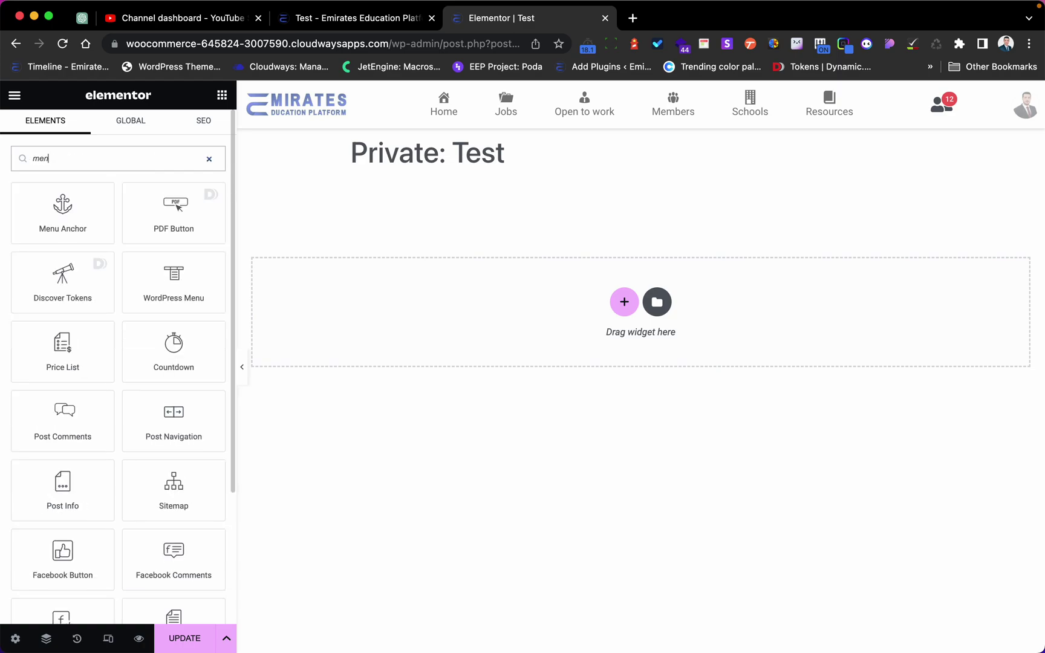
type("u")
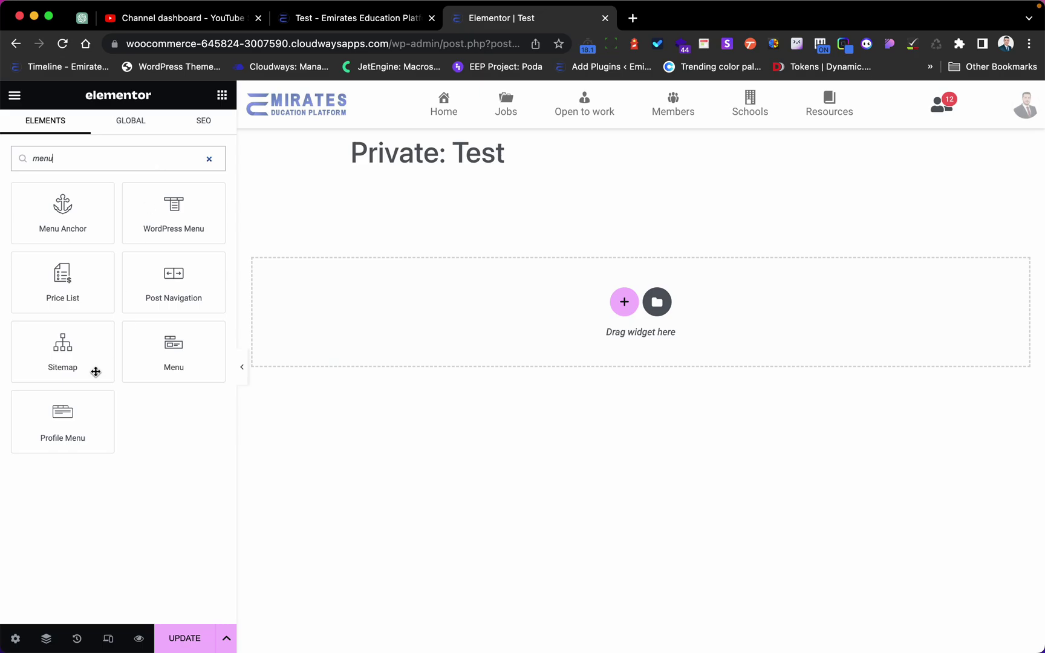
left_click_drag(91, 405, 319, 326)
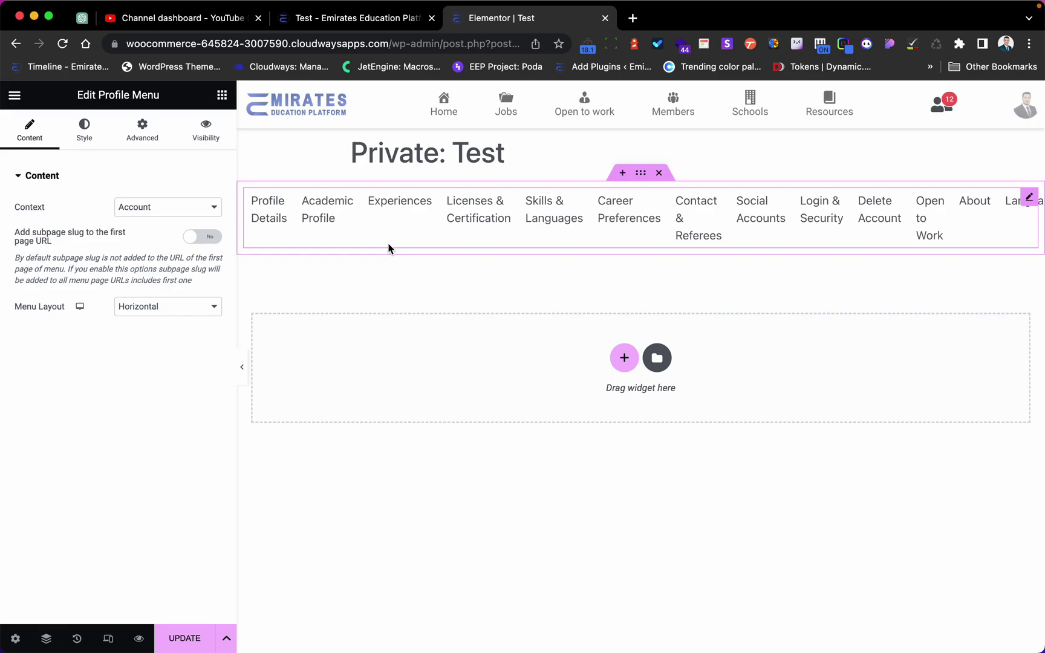
scroll(419, 229, "right", 2)
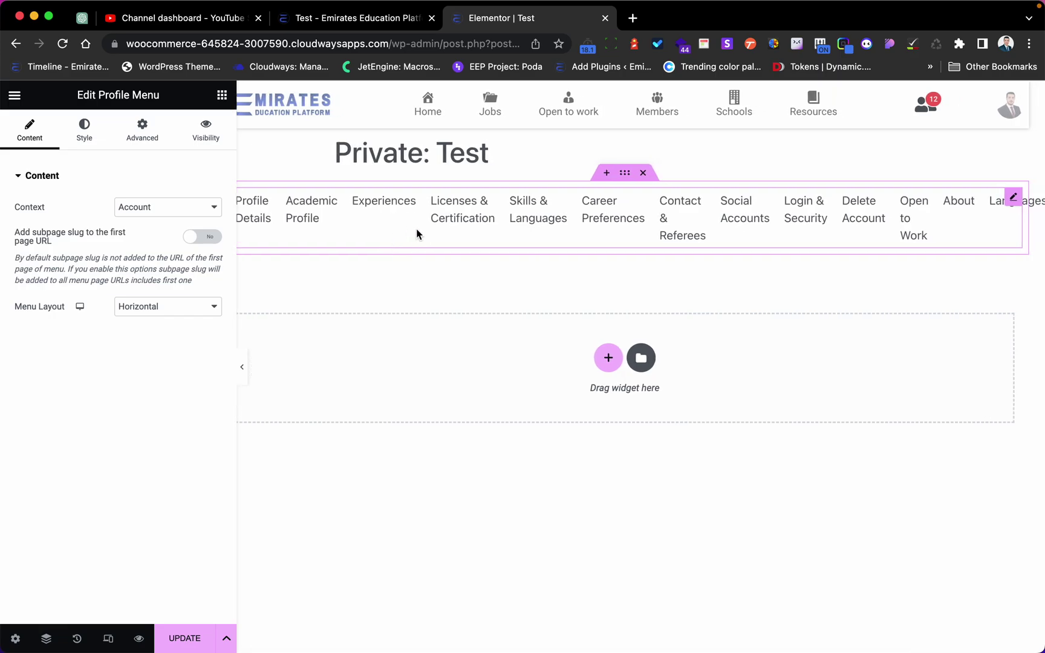
scroll(435, 230, "left", 2)
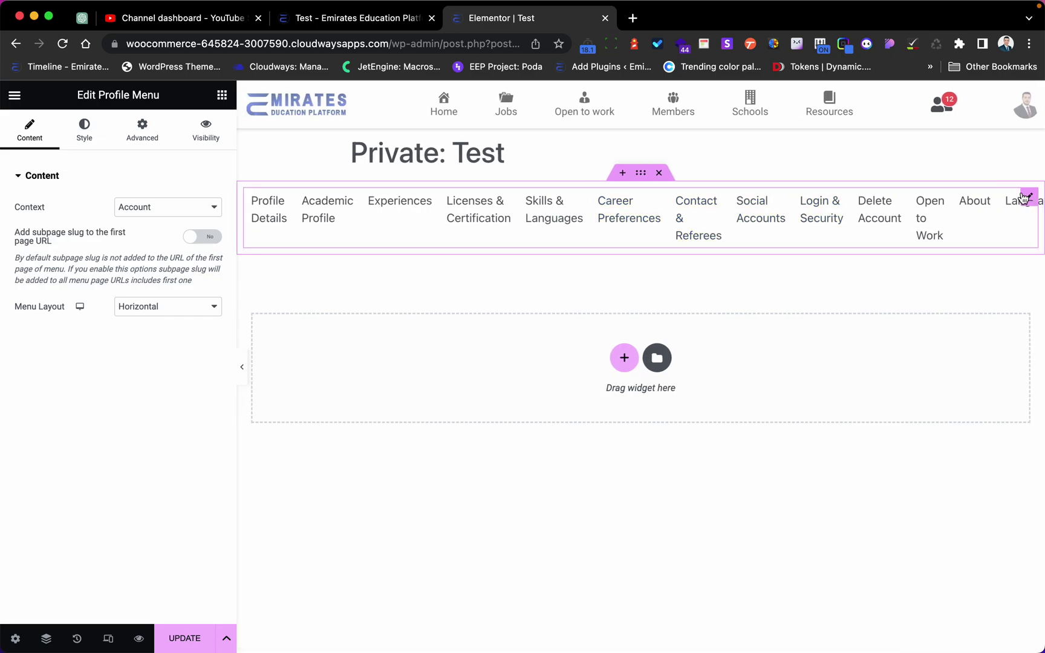
- Set the Profile Menu item margin to 5px in the Style tab
left_click(83, 134)
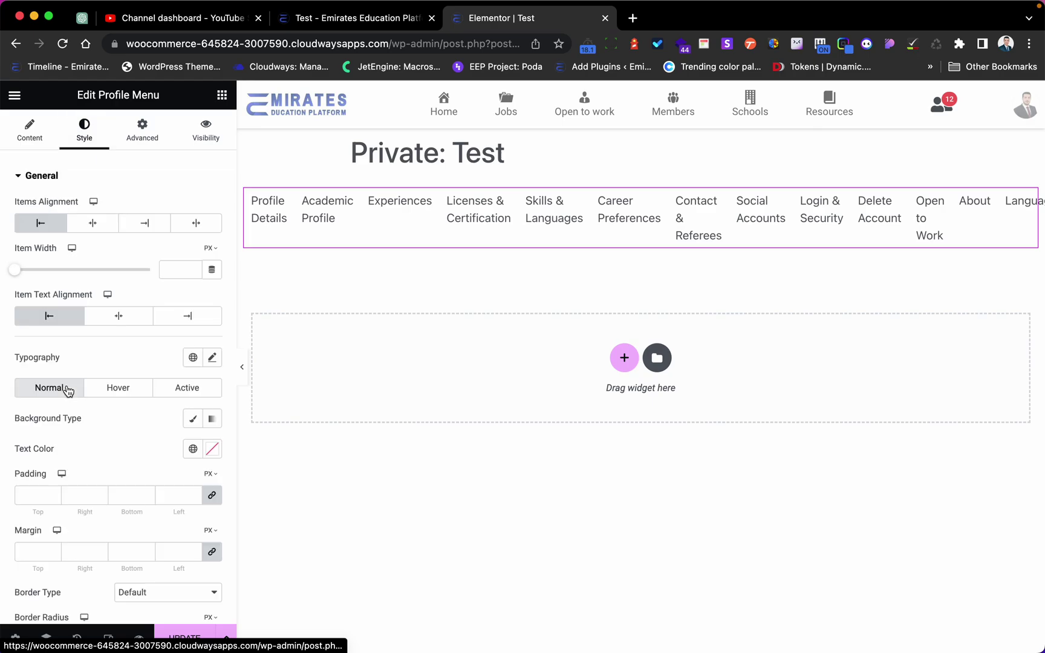
scroll(98, 393, "down", 2)
left_click(88, 477)
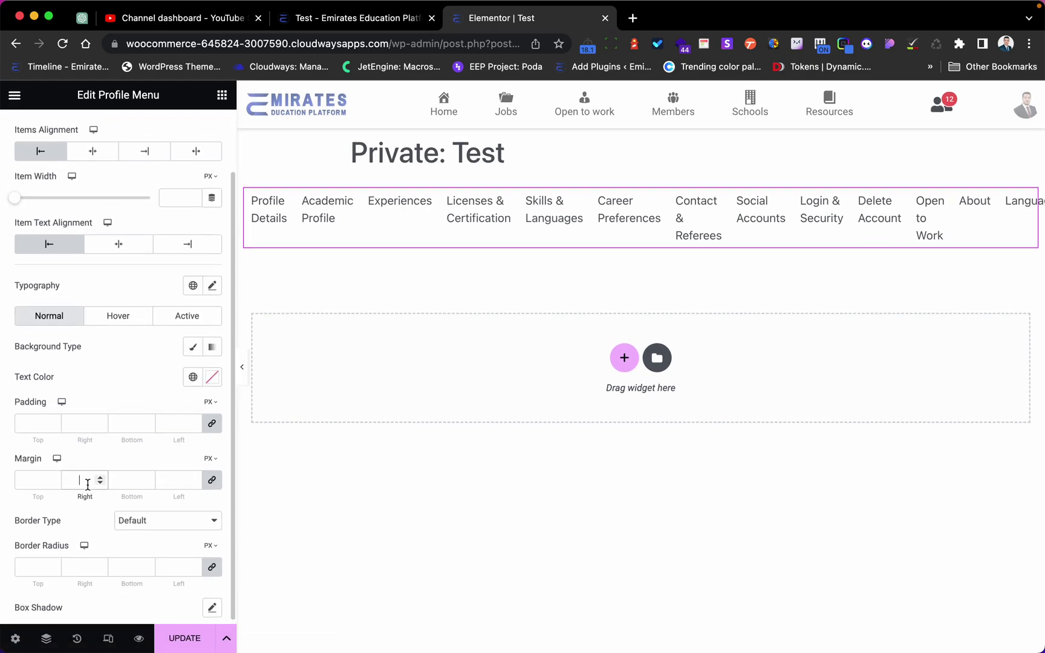
scroll(88, 487, "up", 1)
scroll(121, 508, "down", 1)
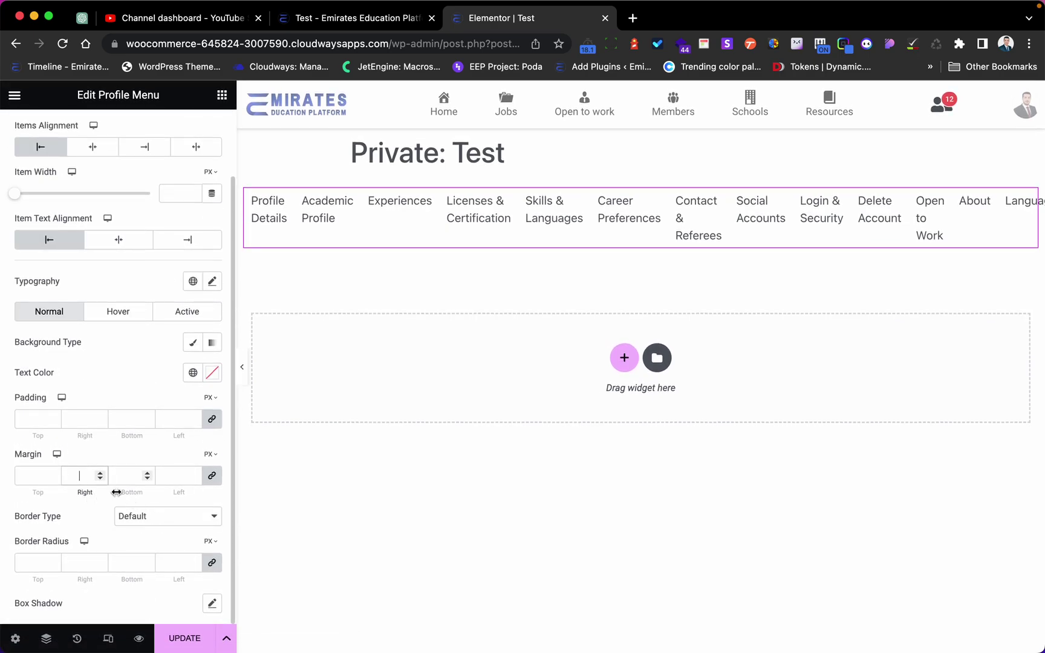
type("4")
double_click(81, 475)
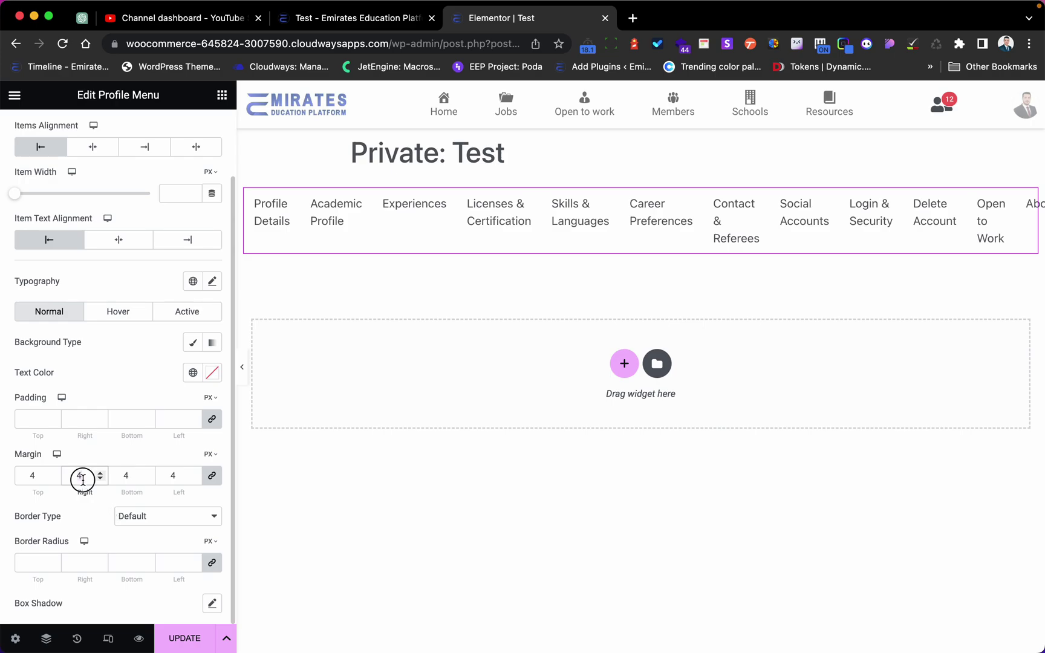
type("5")
- Give the menu items a 1px solid border with a 5px border radius, then preview full width
left_click(142, 519)
left_click(152, 548)
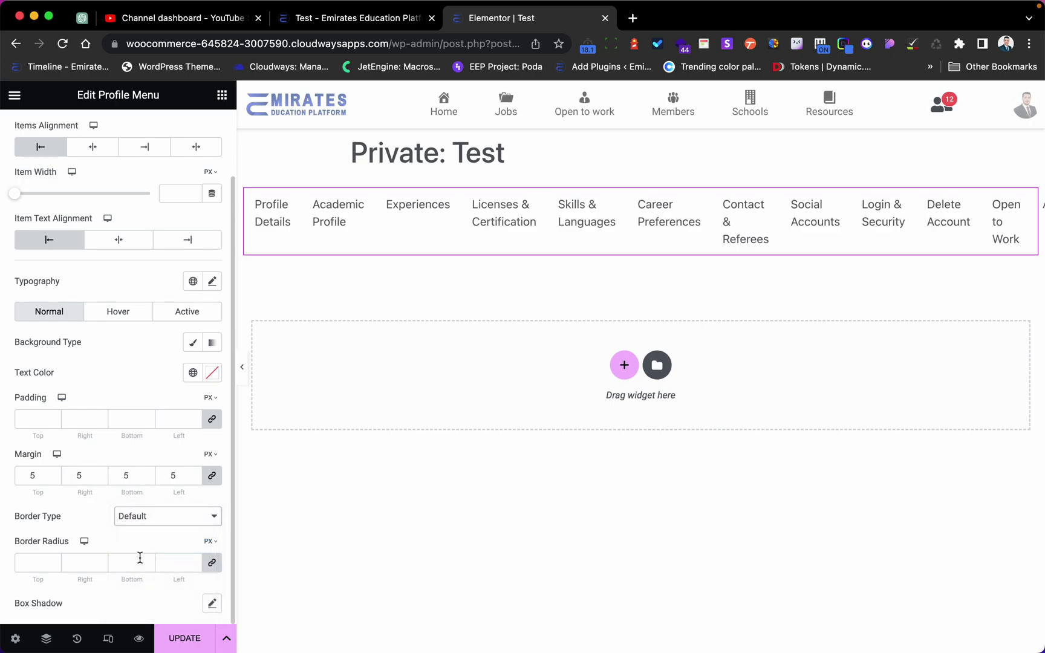
key("super+r")
left_click(463, 253)
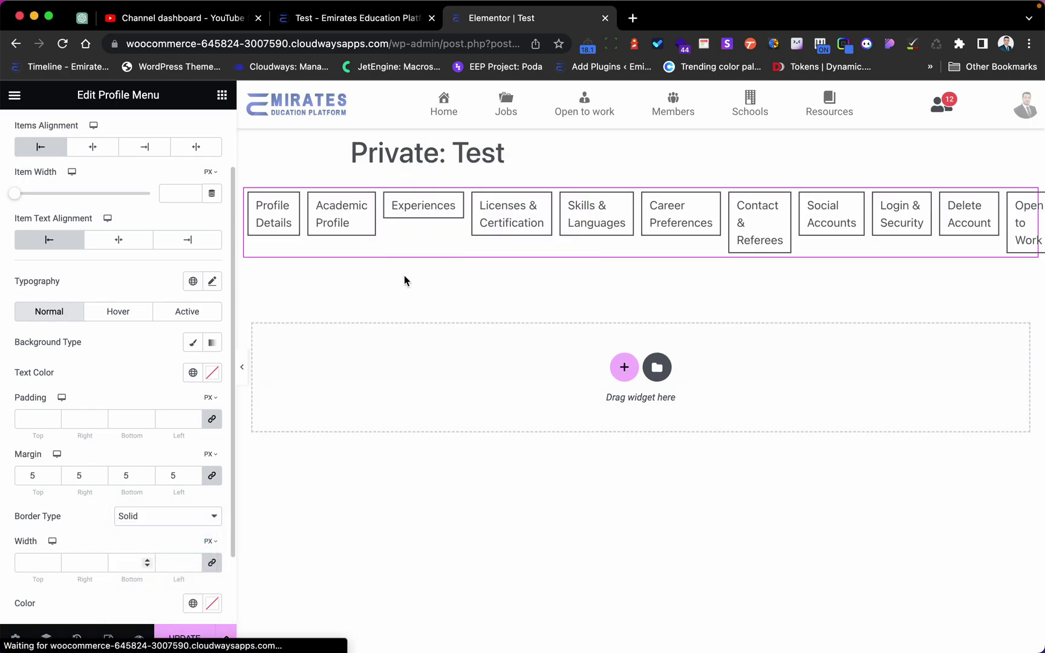
scroll(93, 466, "down", 3)
left_click(100, 475)
type("1")
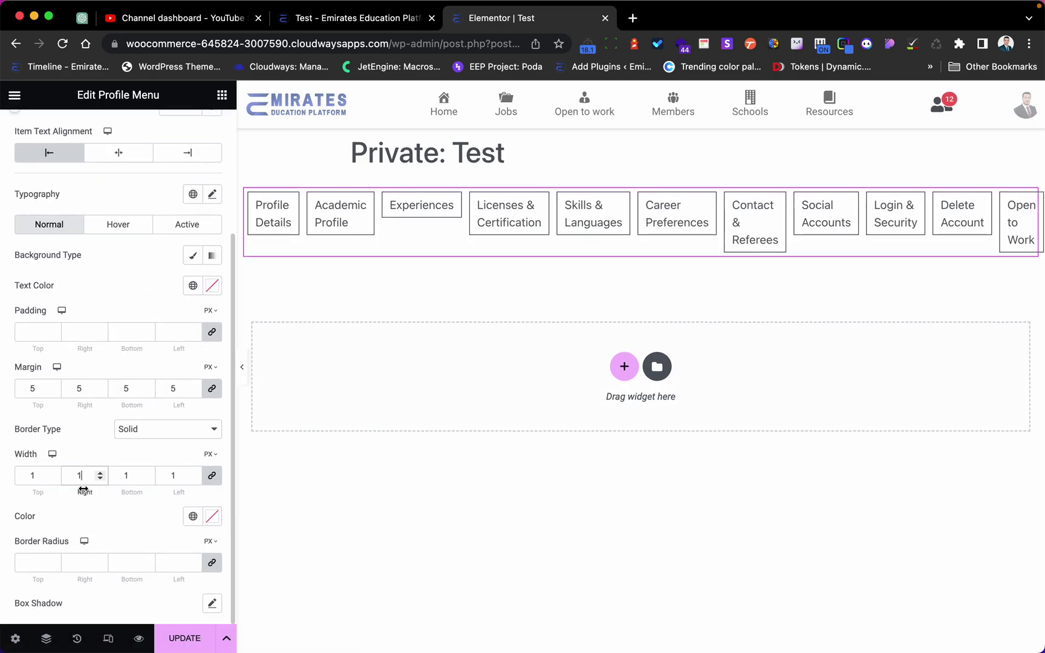
left_click(81, 561)
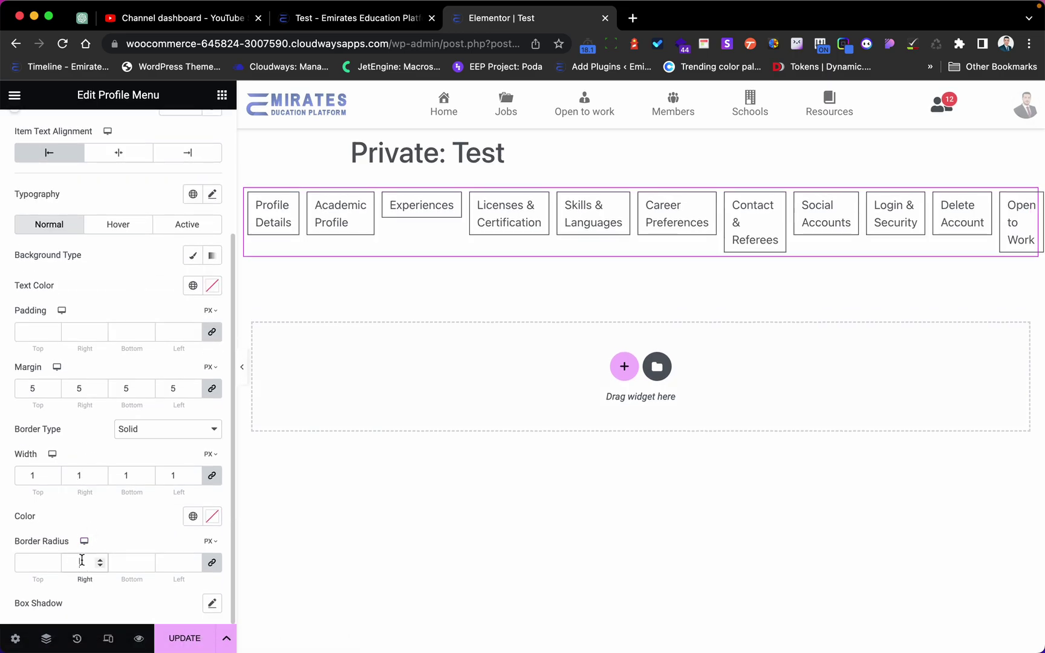
type("5")
left_click(144, 292)
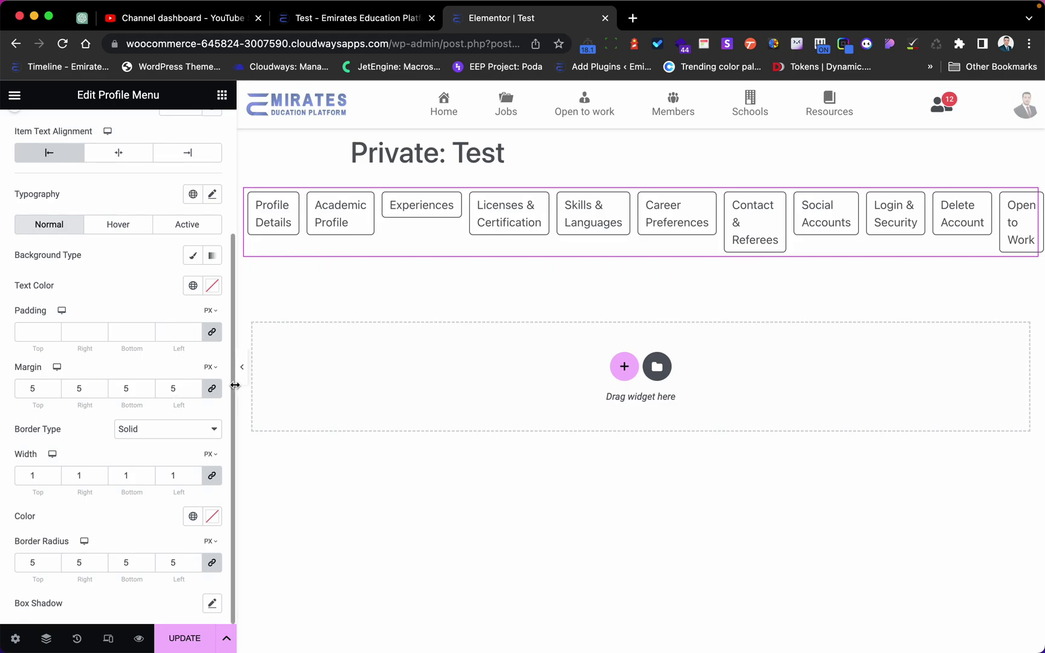
left_click(241, 373)
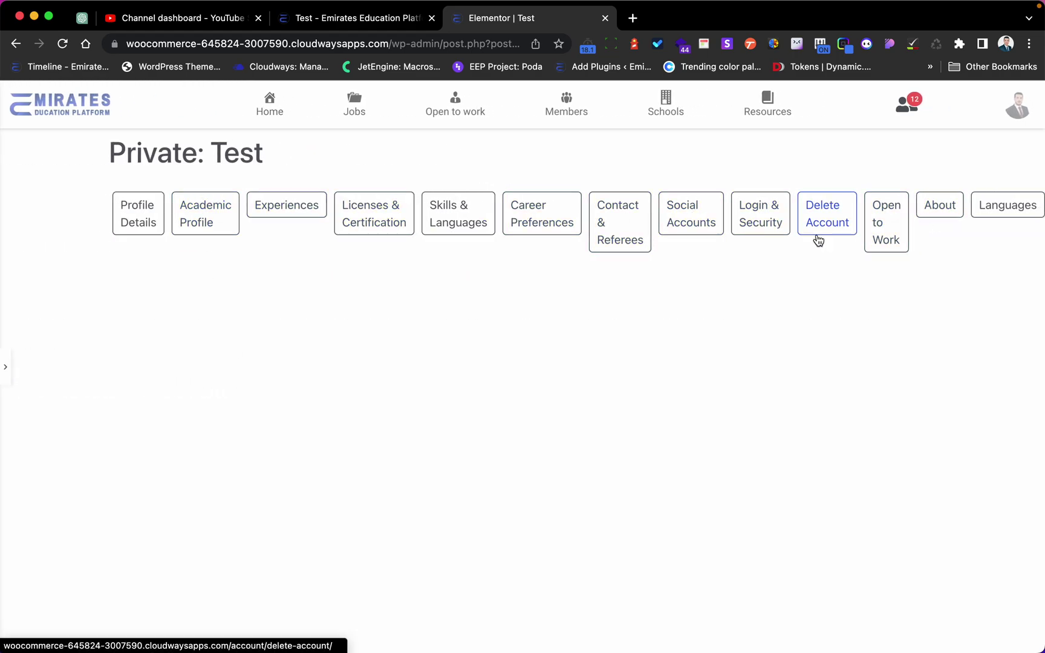
left_click(5, 368)
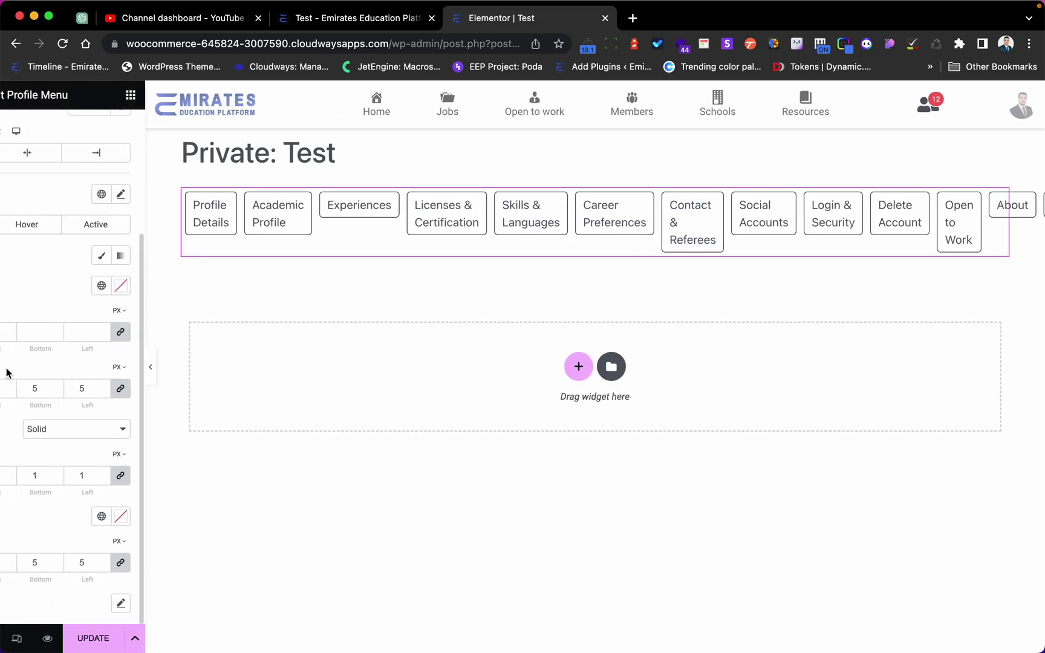
- Paste 'selector { overflow-x: auto; white-space: nowrap; }' into the Profile Menu's Advanced Custom CSS
left_click(142, 130)
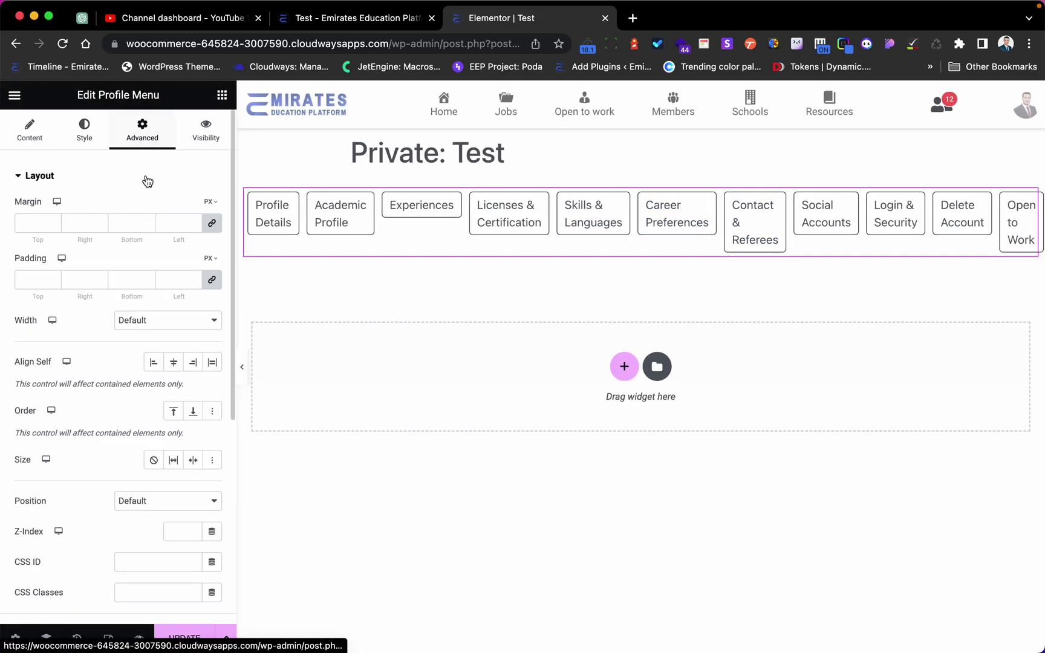
scroll(140, 230, "down", 6)
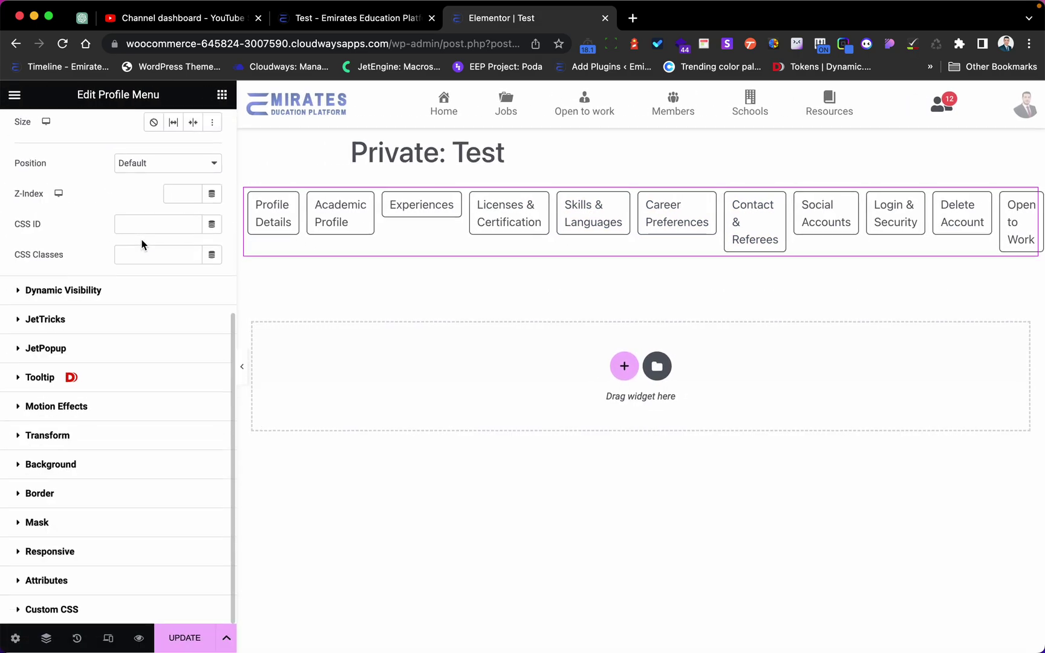
left_click(81, 609)
scroll(118, 487, "down", 3)
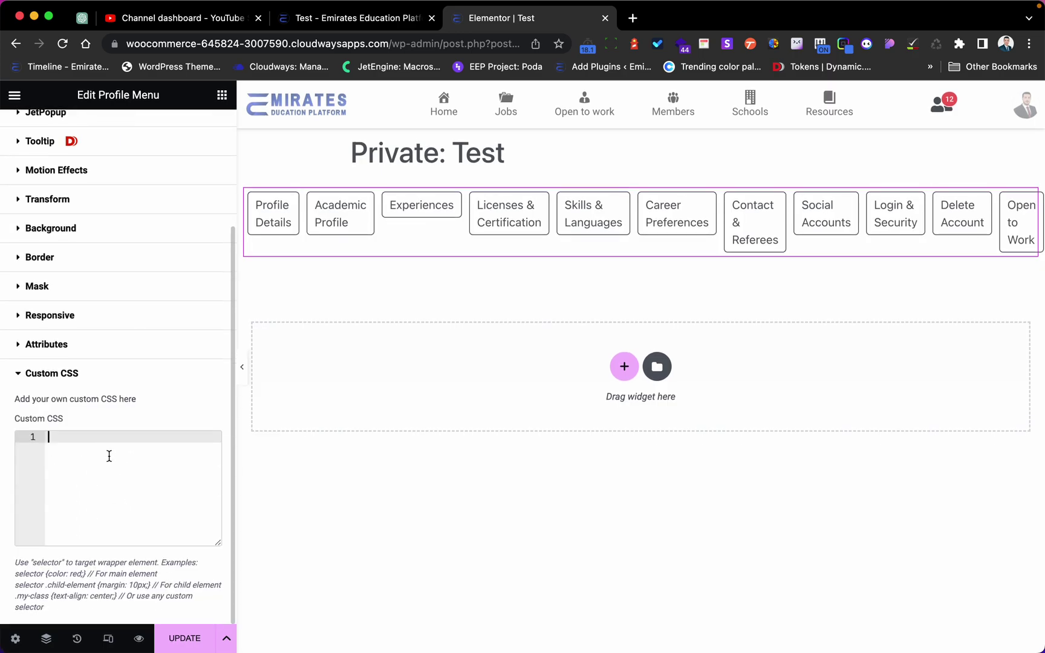
type("selector {     overflow-x: auto;     white-space: nowrap; }")
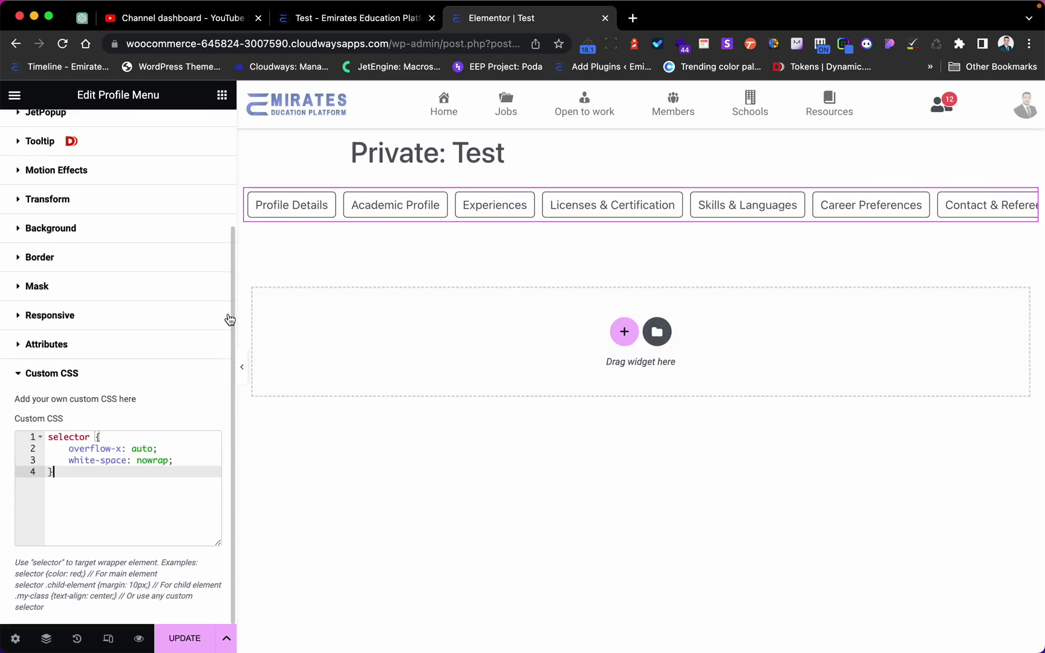
left_click_drag(94, 490, 25, 430)
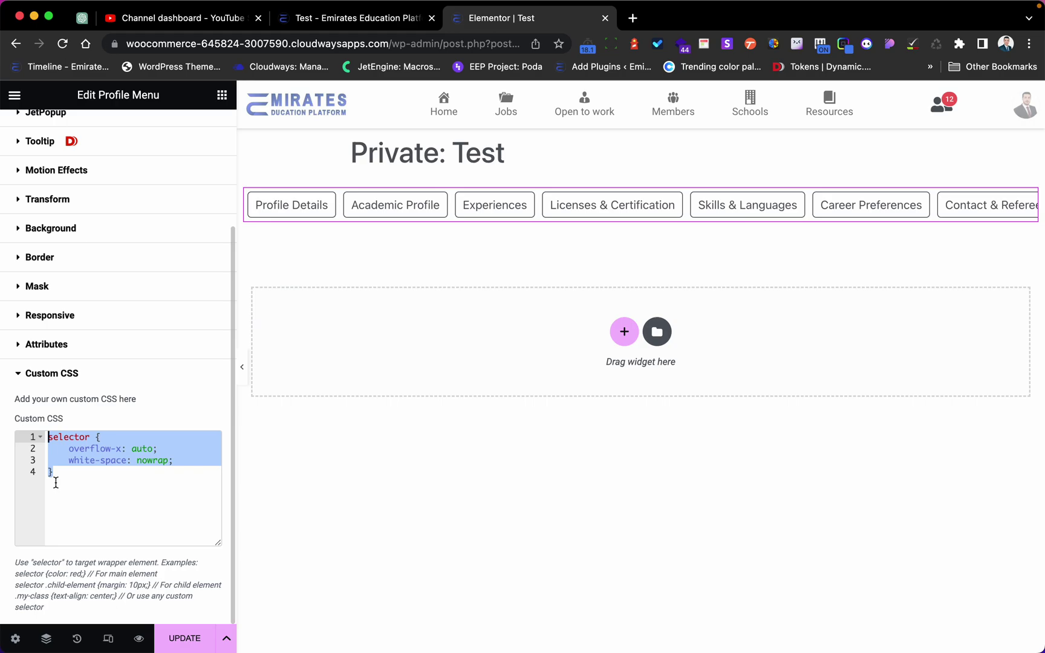
left_click(242, 367)
scroll(413, 212, "right", 10)
scroll(413, 213, "right", 4)
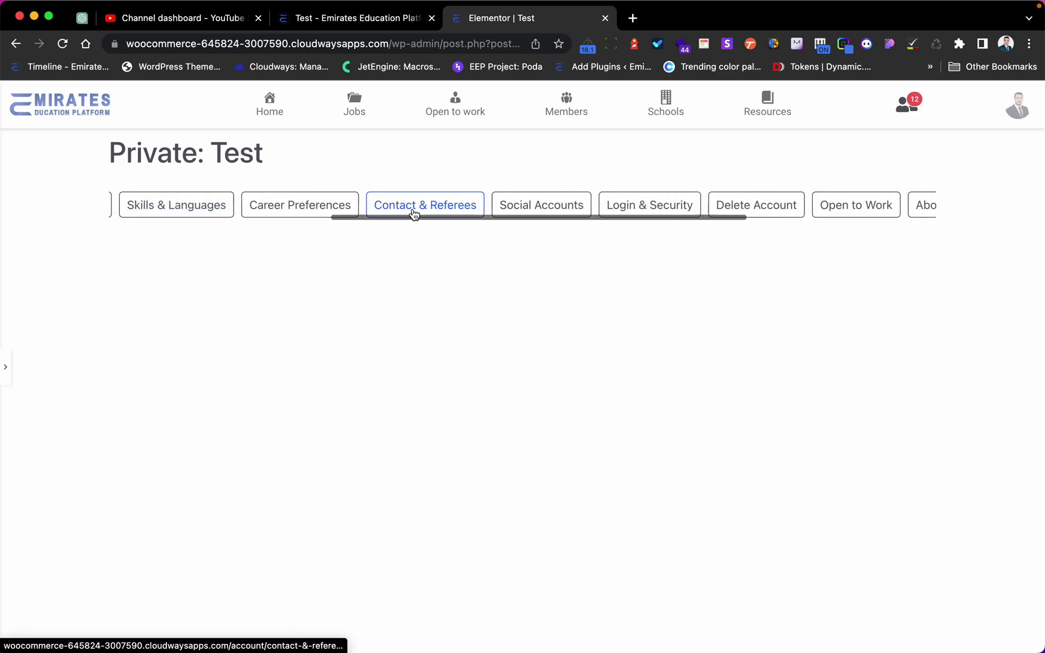
scroll(413, 212, "left", 8)
scroll(414, 213, "left", 6)
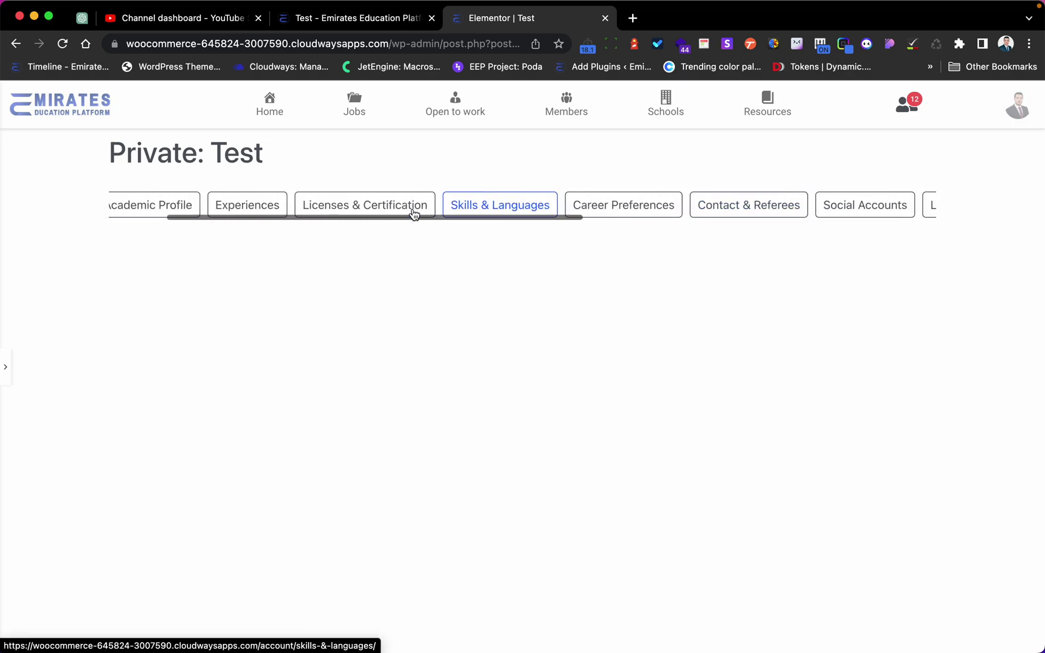
left_click(6, 371)
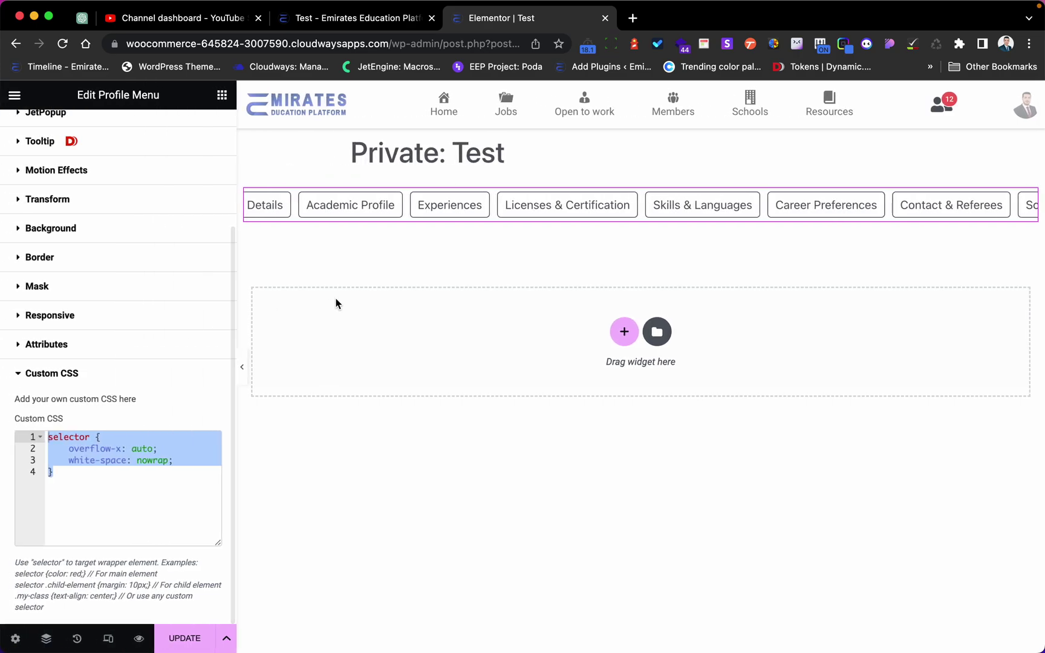
- Add a container below the profile menu holding a Click here button and its duplicate
left_click(221, 100)
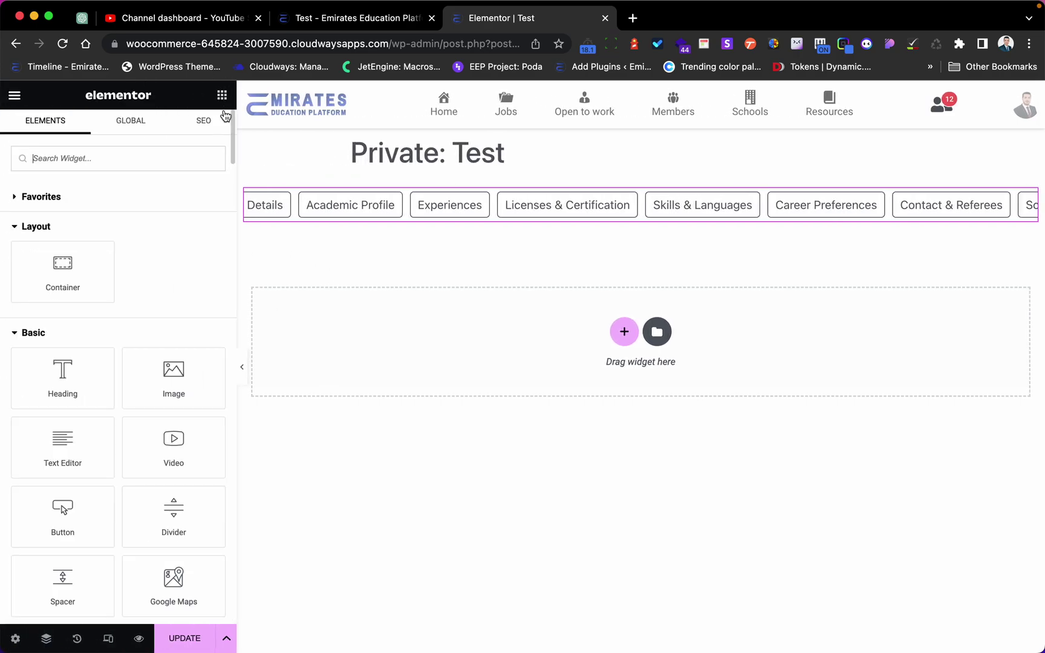
left_click_drag(55, 261, 355, 310)
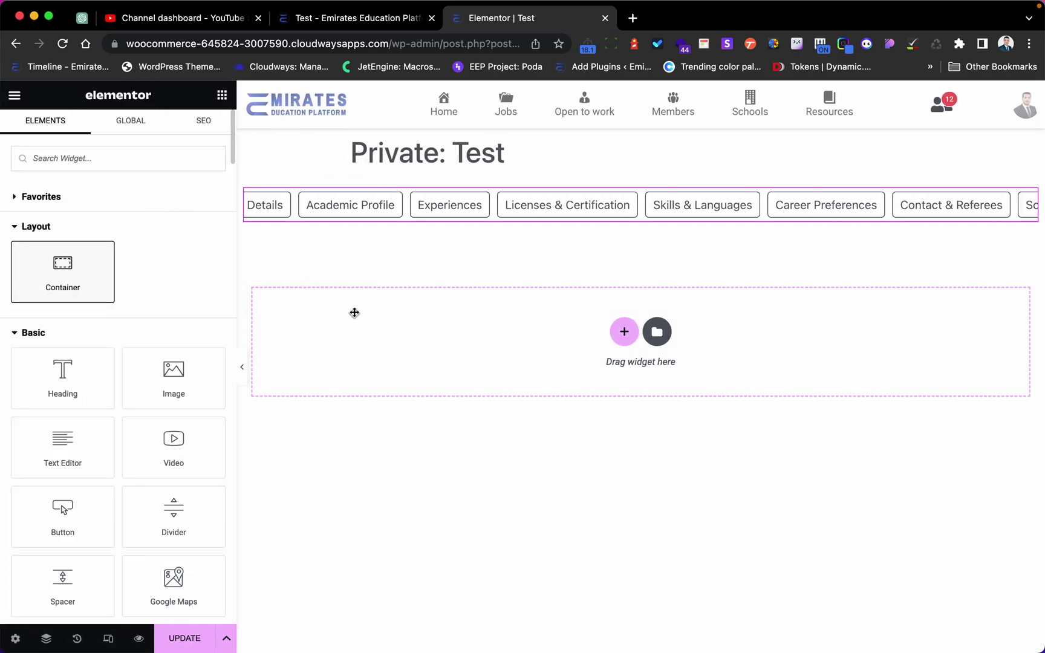
left_click(221, 95)
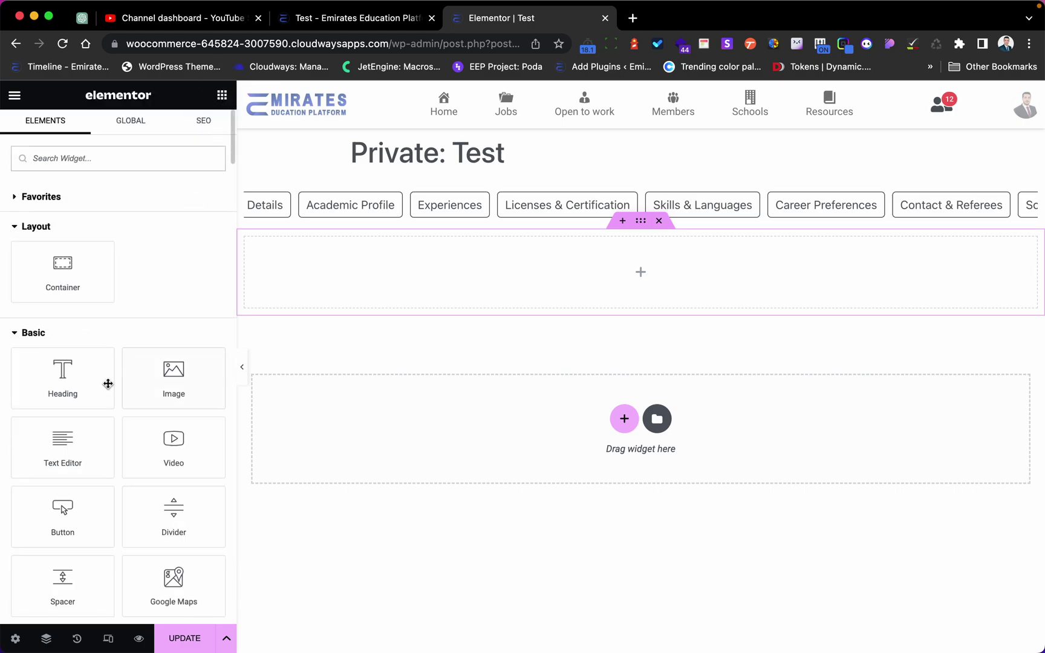
left_click_drag(63, 518, 436, 262)
right_click(656, 258)
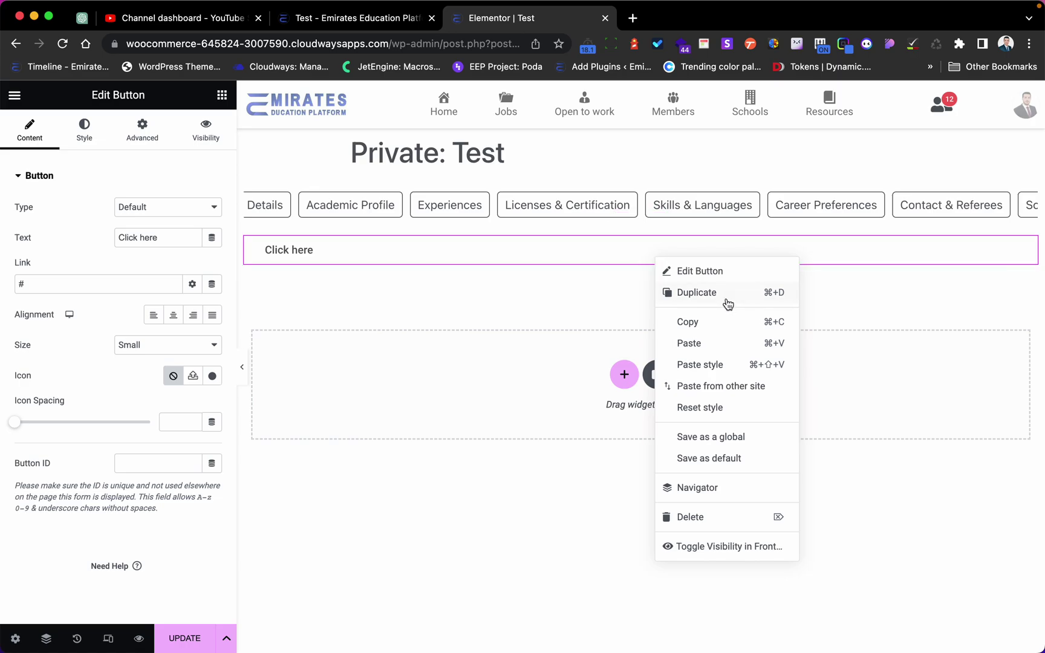
left_click(722, 295)
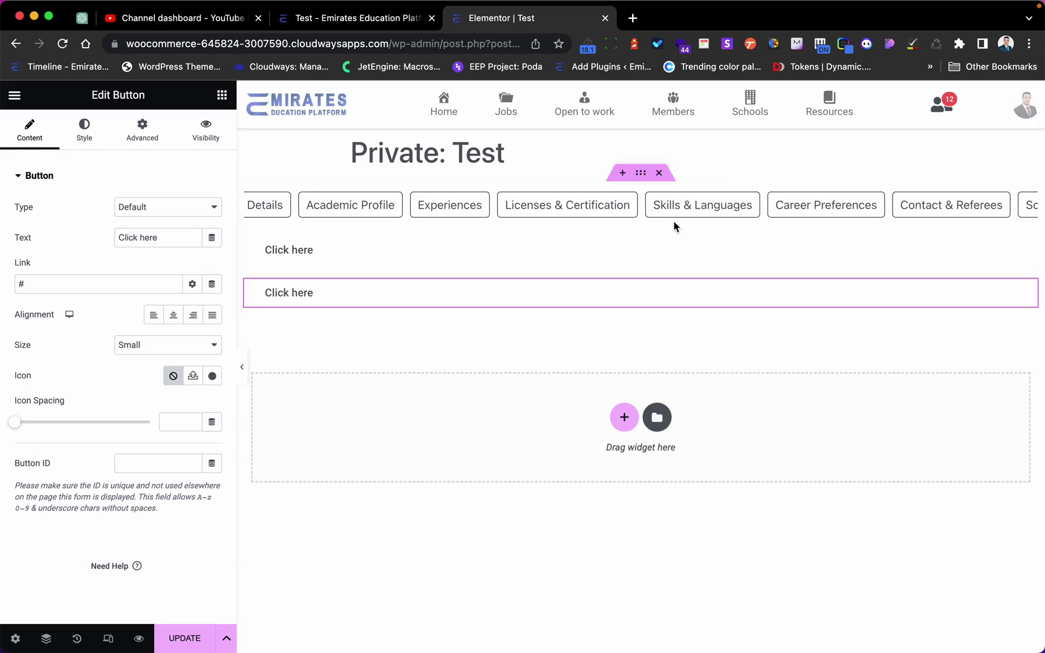
- Set the container's Direction to Row - horizontal and Wrap to No Wrap
left_click(642, 230)
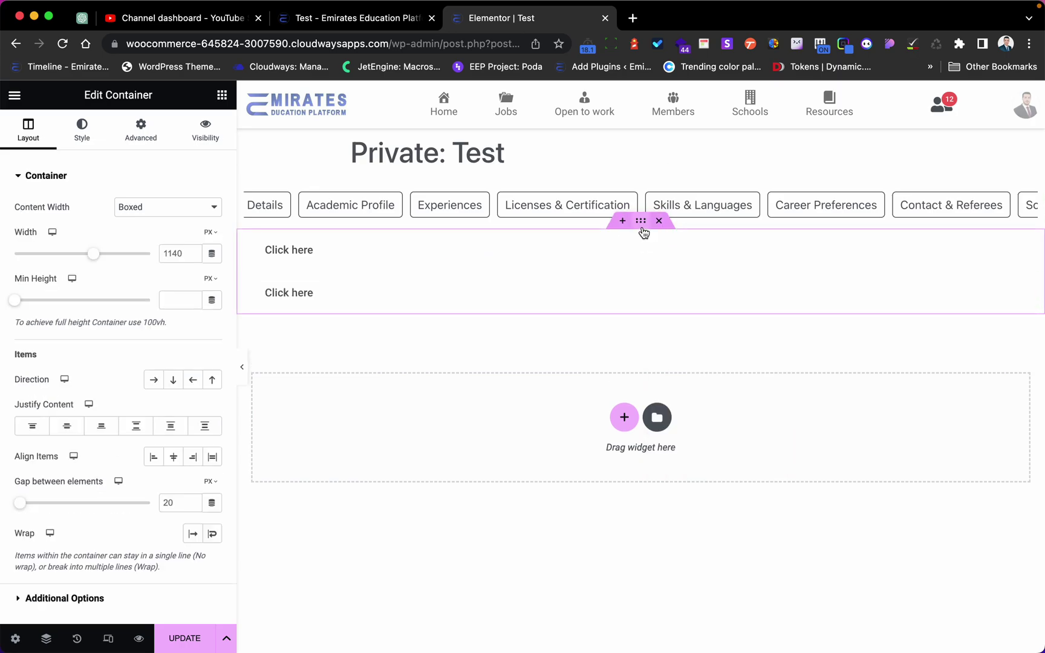
left_click(155, 385)
scroll(182, 448, "down", 2)
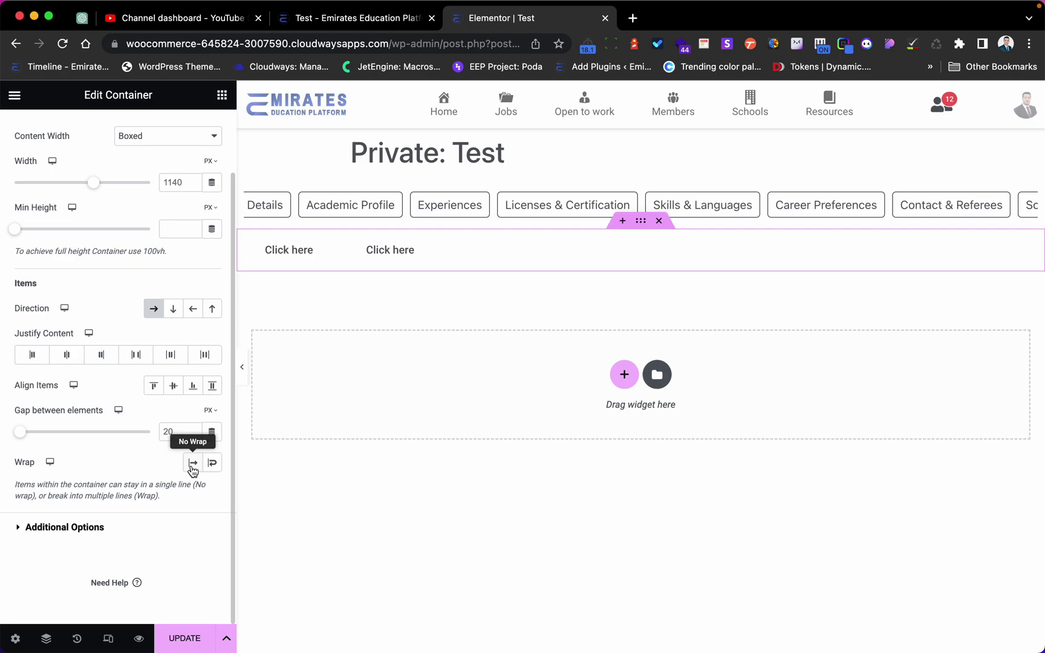
left_click(192, 464)
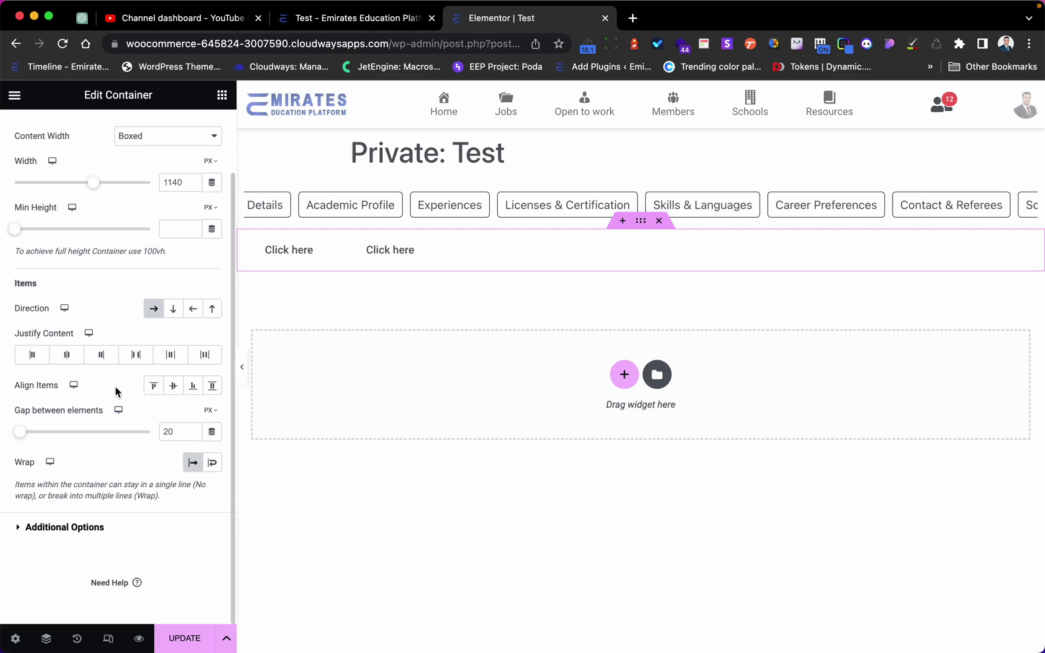
right_click(423, 251)
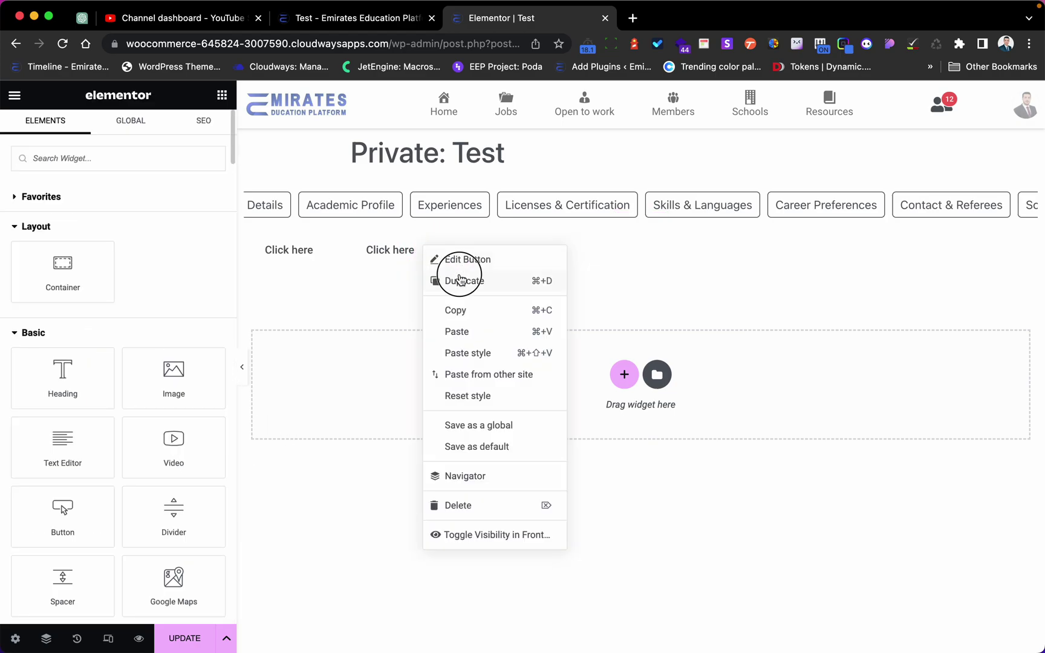
- Duplicate the last button repeatedly until the container holds nine Click here buttons
left_click(458, 280)
right_click(528, 248)
left_click(559, 278)
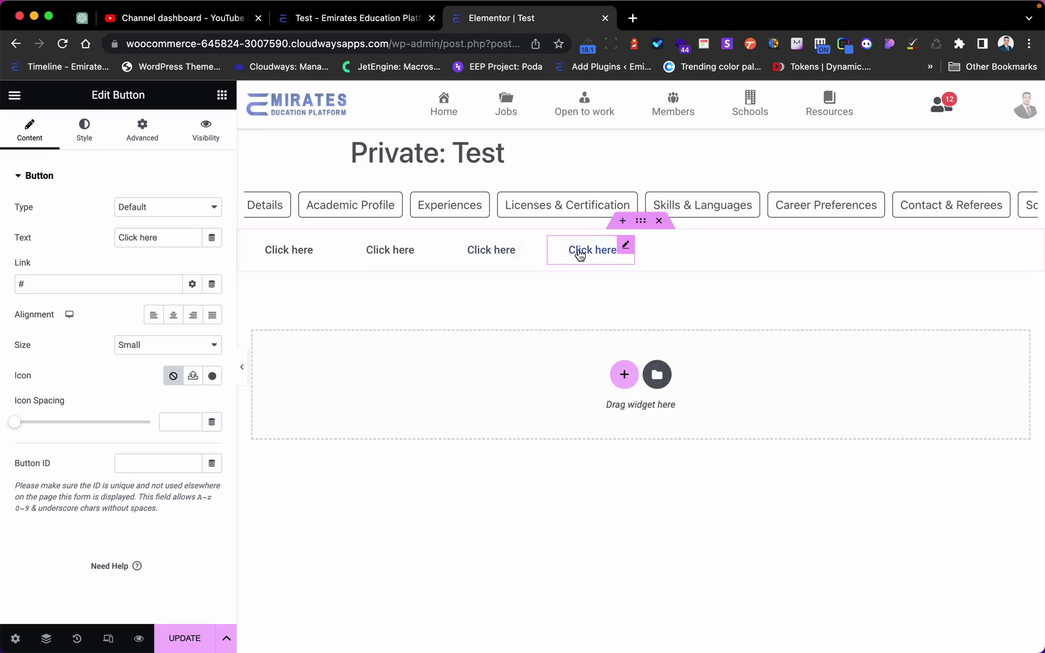
right_click(629, 251)
left_click(672, 279)
right_click(730, 246)
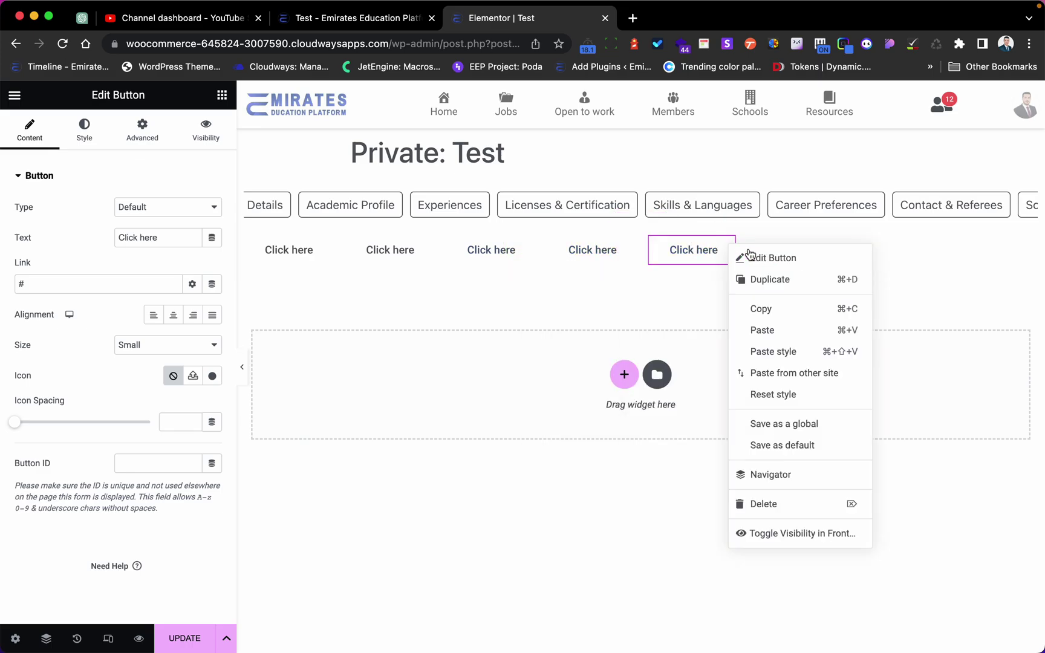
left_click(791, 276)
right_click(836, 247)
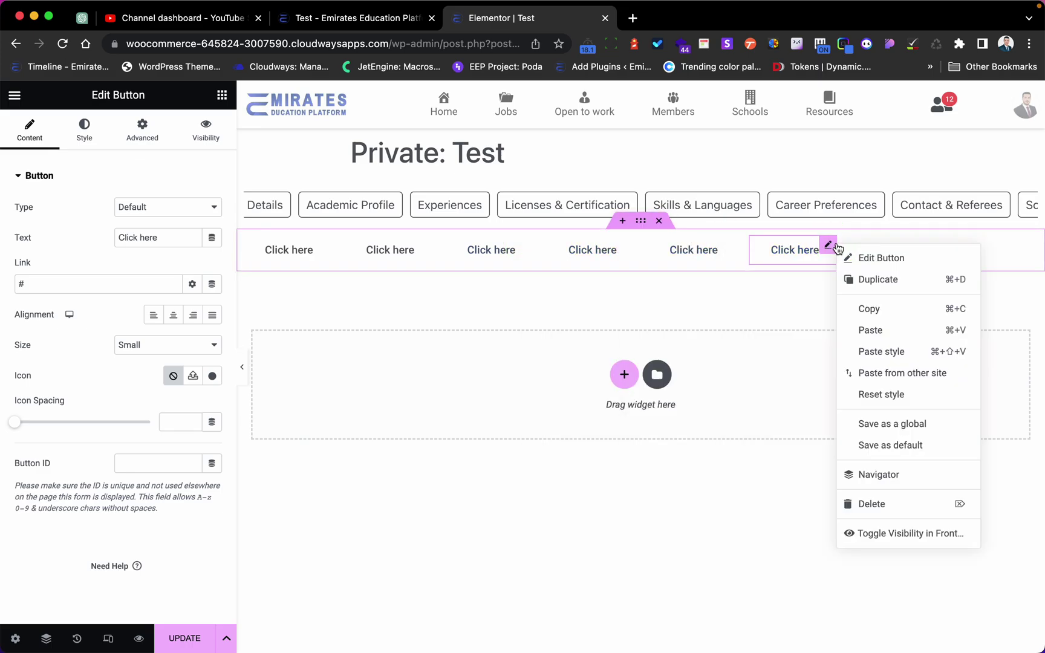
left_click(876, 281)
right_click(928, 248)
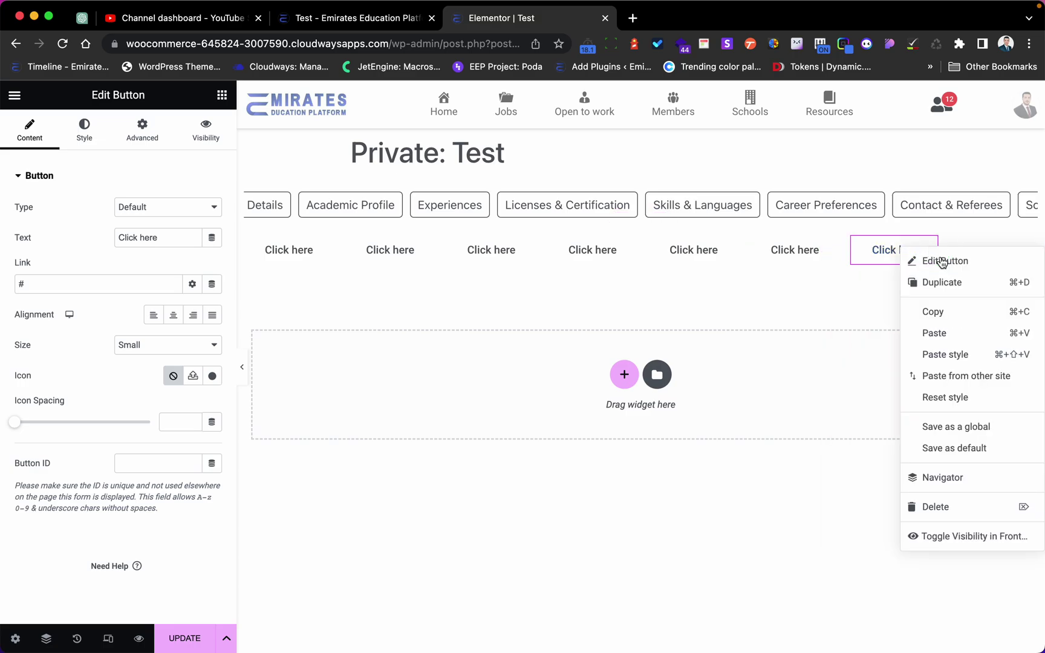
left_click(950, 284)
right_click(1028, 248)
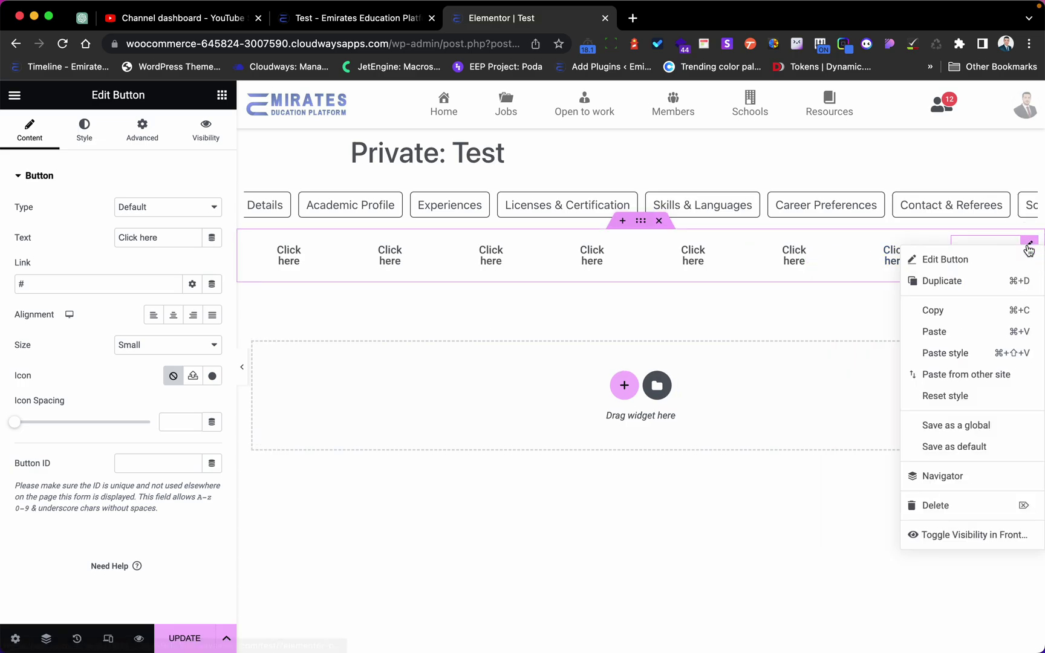
left_click(970, 283)
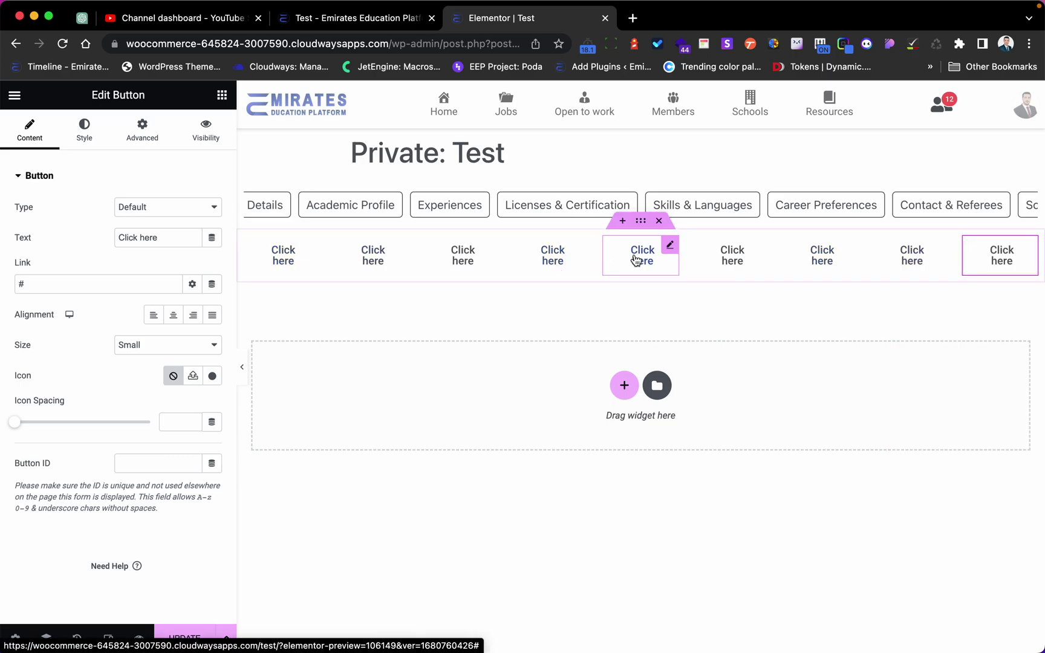
left_click(647, 228)
- Paste 'selector { overflow-x: auto; white-space: nowrap; }' into the button container's Advanced Custom CSS
left_click(143, 130)
scroll(125, 302, "down", 5)
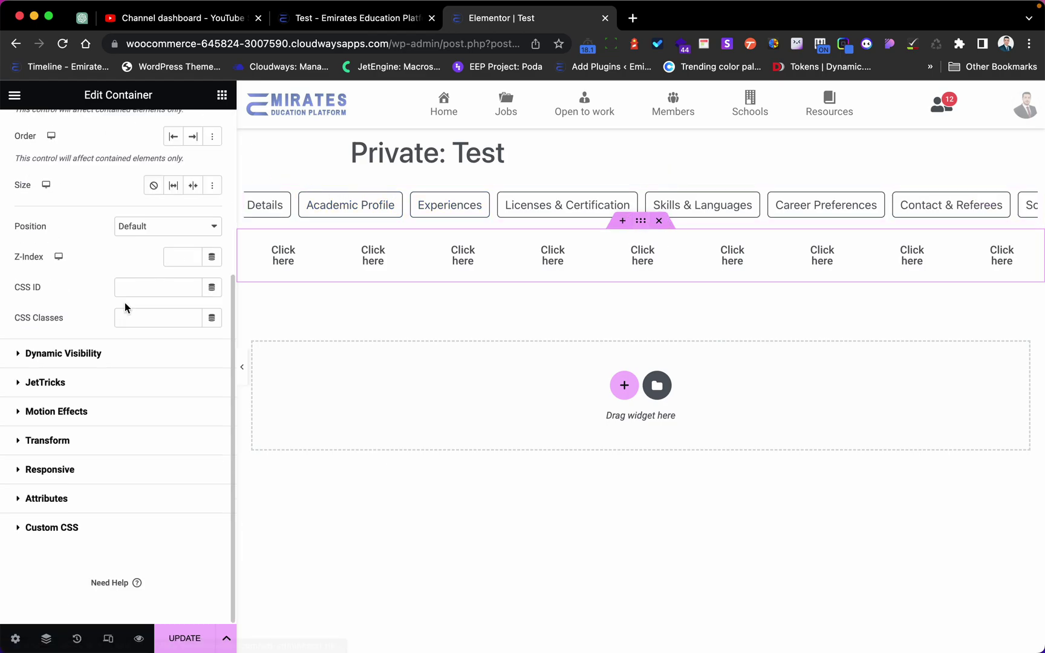
left_click(81, 527)
left_click(115, 504)
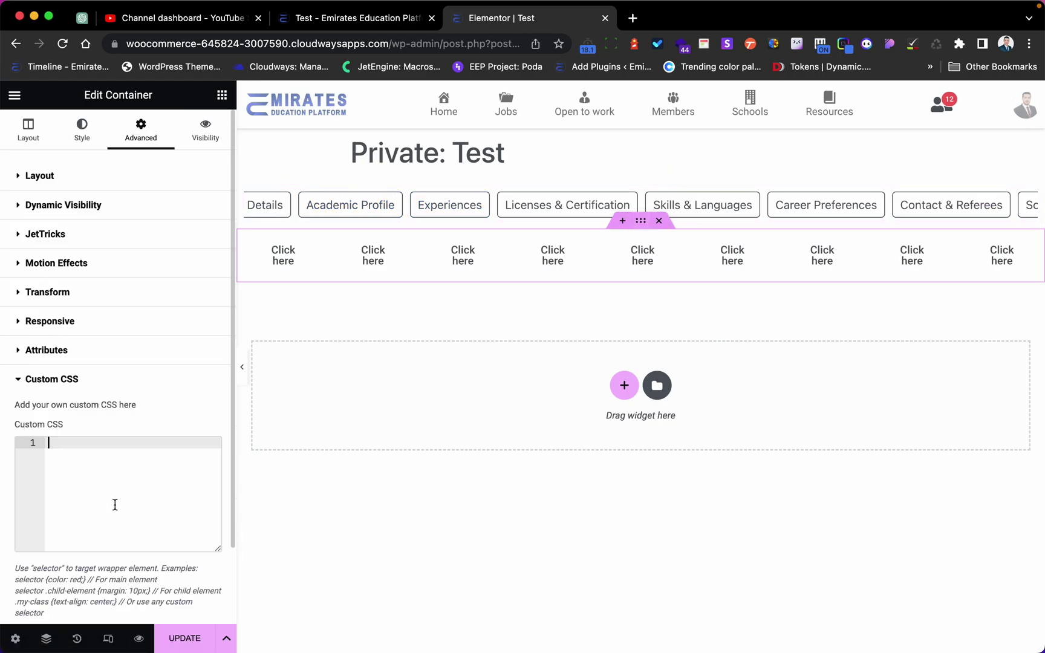
type("selector {     overflow-x: auto;     white-space: nowrap; }")
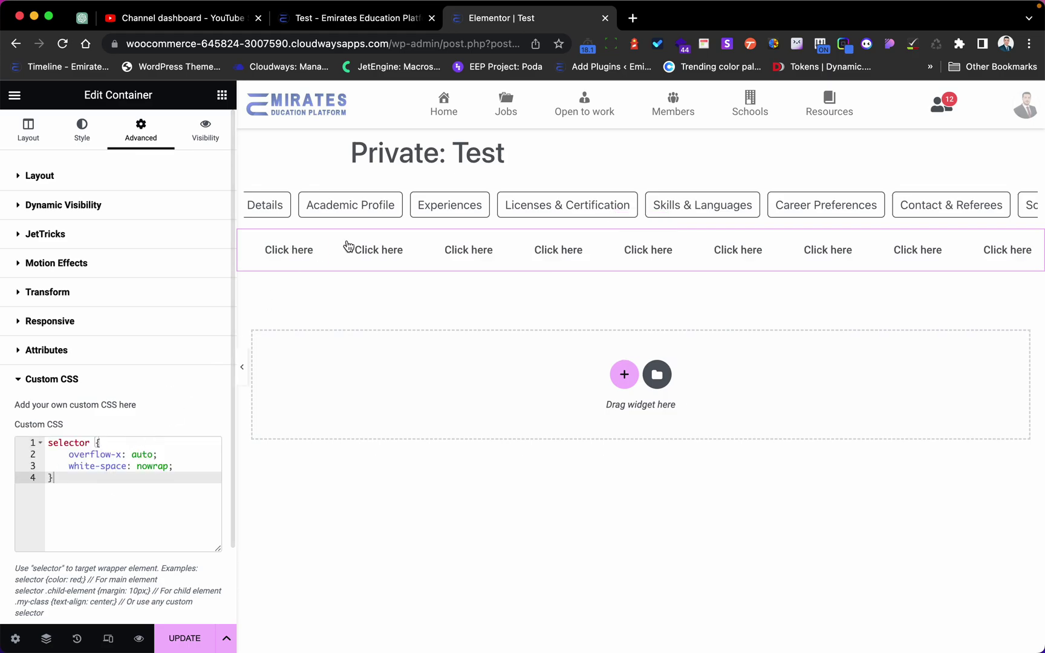
scroll(961, 260, "right", 1)
scroll(757, 259, "left", 1)
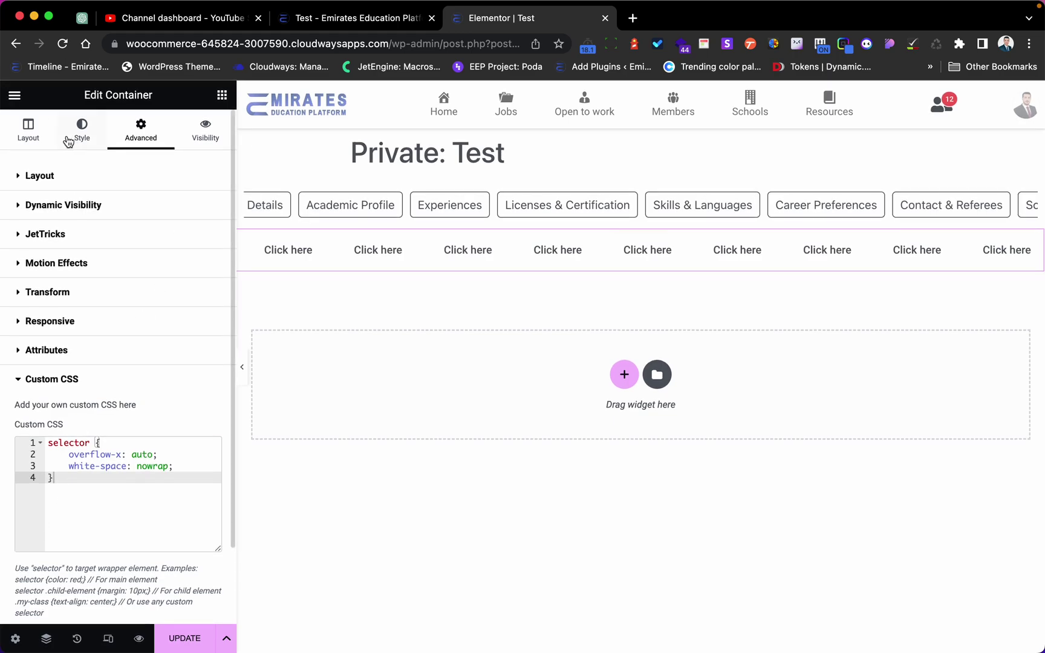
- Return to the container's Layout tab and scroll the profile menu sideways to Delete Account and Language
left_click(31, 133)
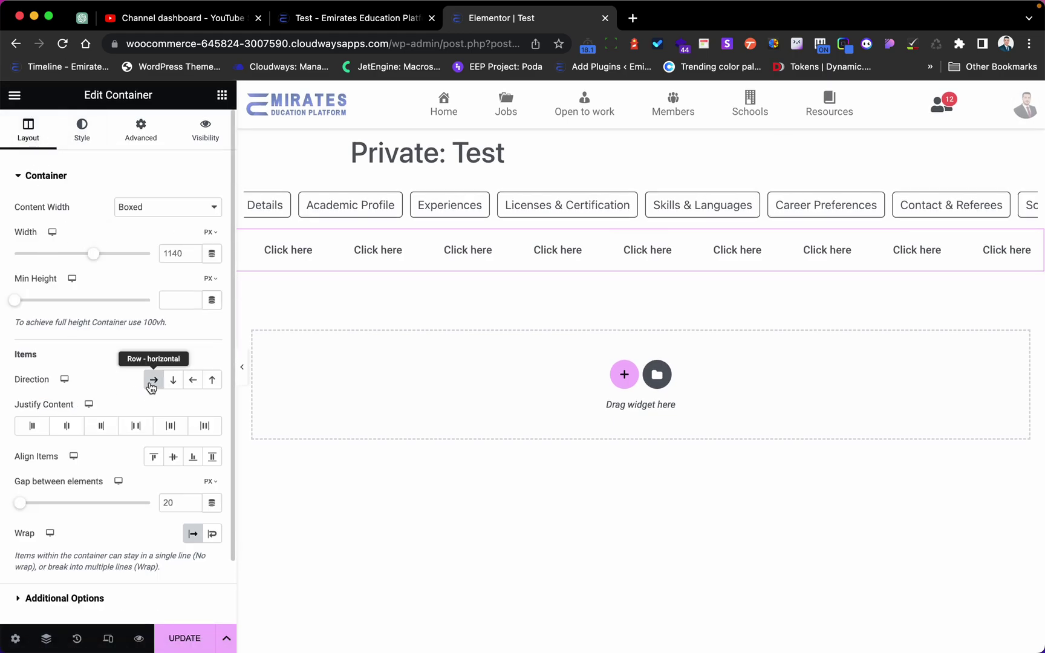
scroll(152, 378, "down", 1)
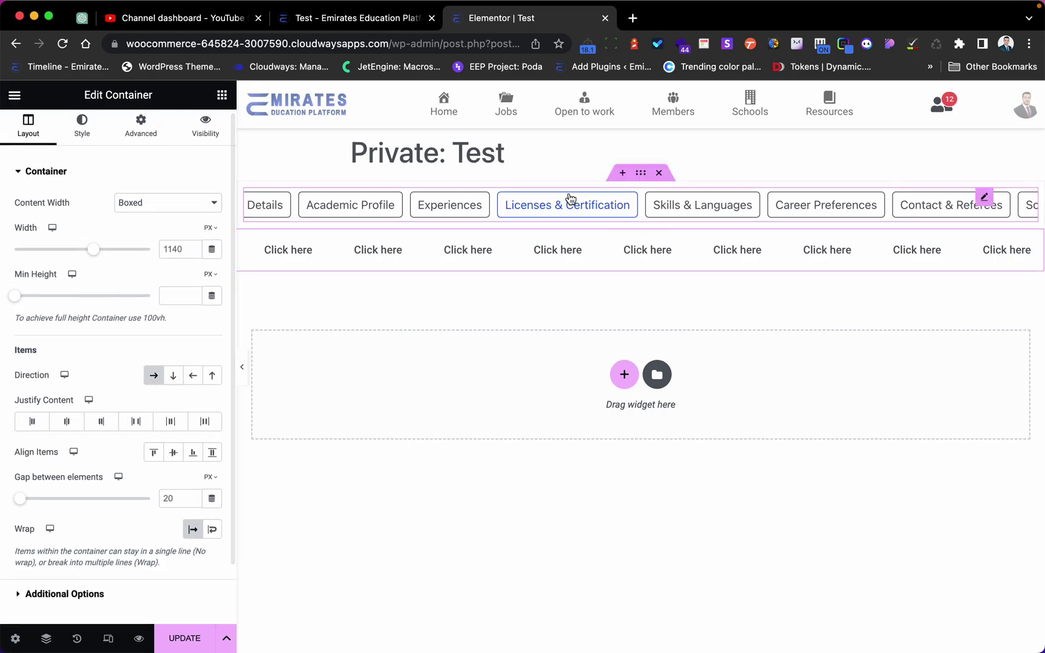
scroll(586, 205, "right", 3)
scroll(585, 206, "right", 1)
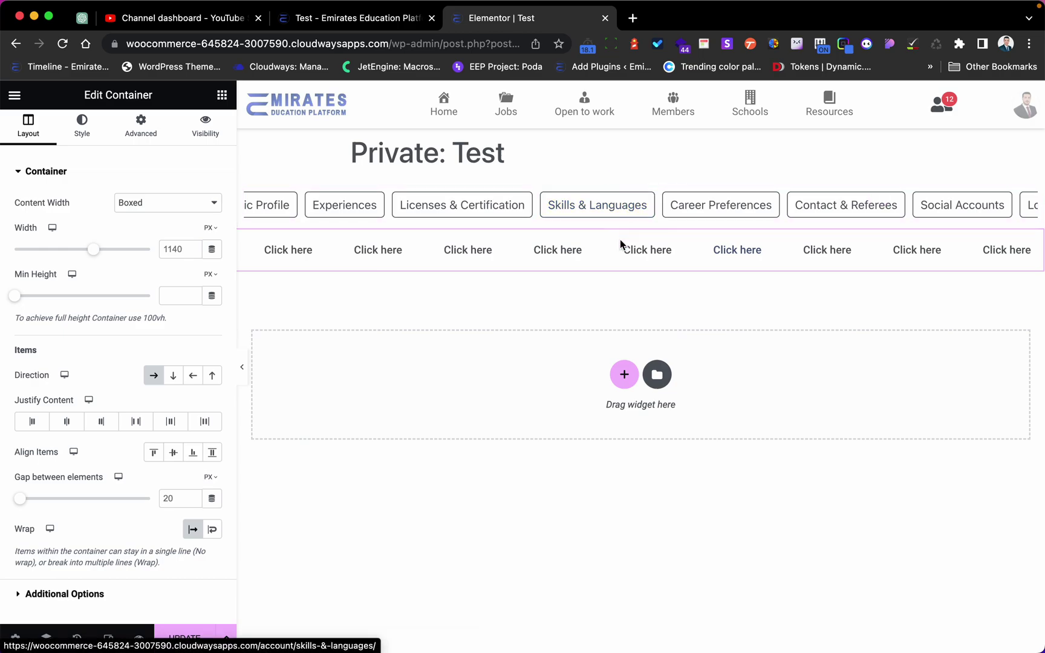
scroll(616, 209, "right", 6)
scroll(616, 209, "right", 5)
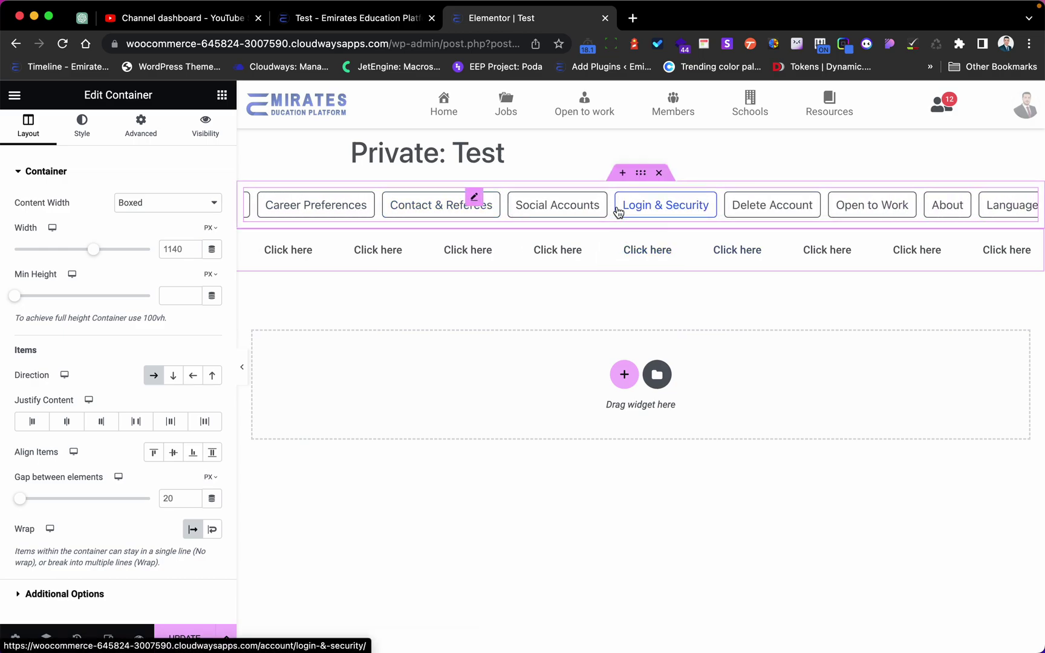